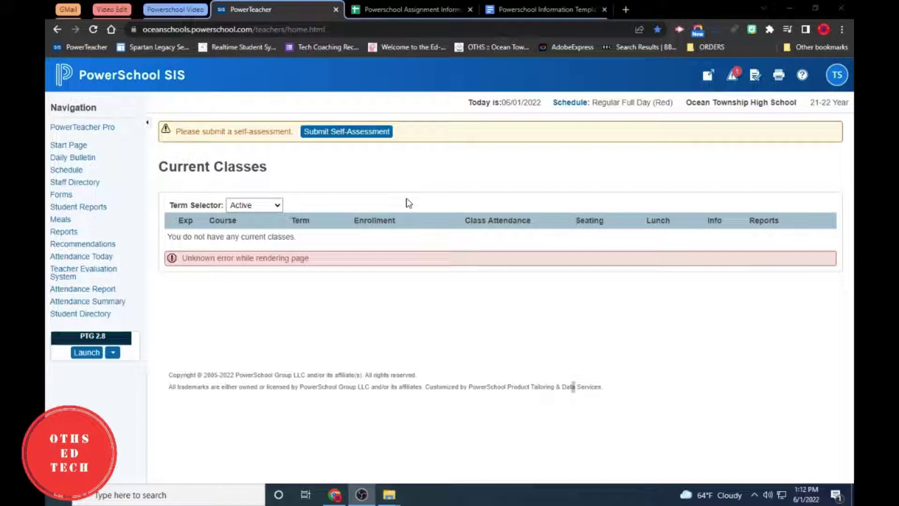
- Open PowerTeacher Pro and show the Algebra IA assignment list
{"action": "left_click", "coordinate": [121, 141]}
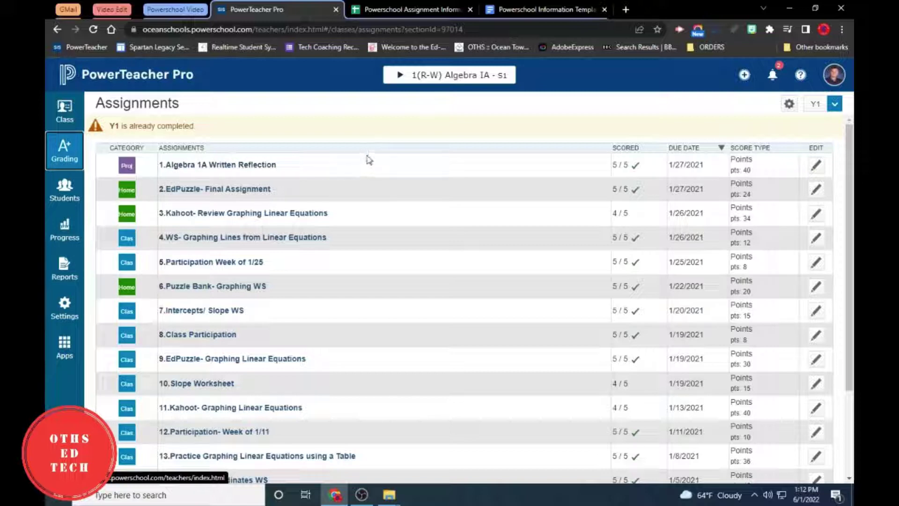
- Look over the Powerschool Assignment Information spreadsheet and the Powerschool Information Template document, comparing their layouts
{"action": "left_click", "coordinate": [405, 6]}
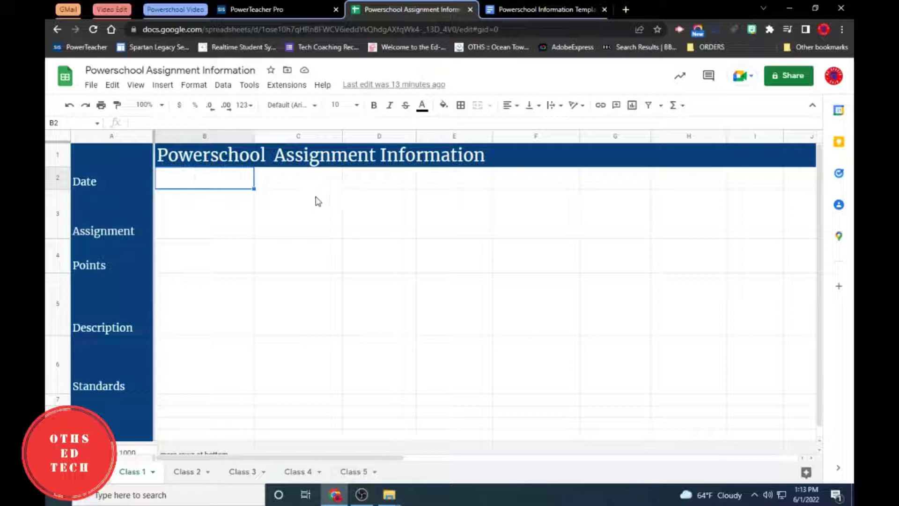
{"action": "left_click", "coordinate": [527, 9]}
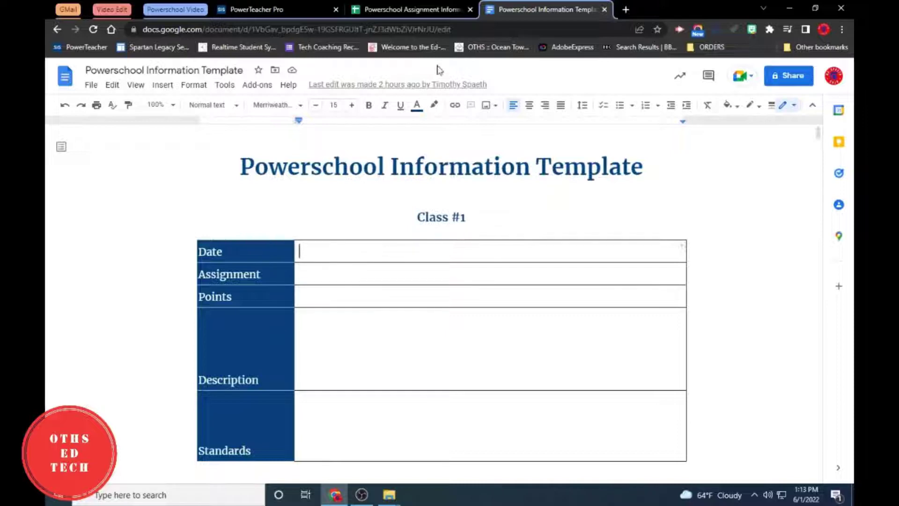
{"action": "left_click", "coordinate": [424, 10]}
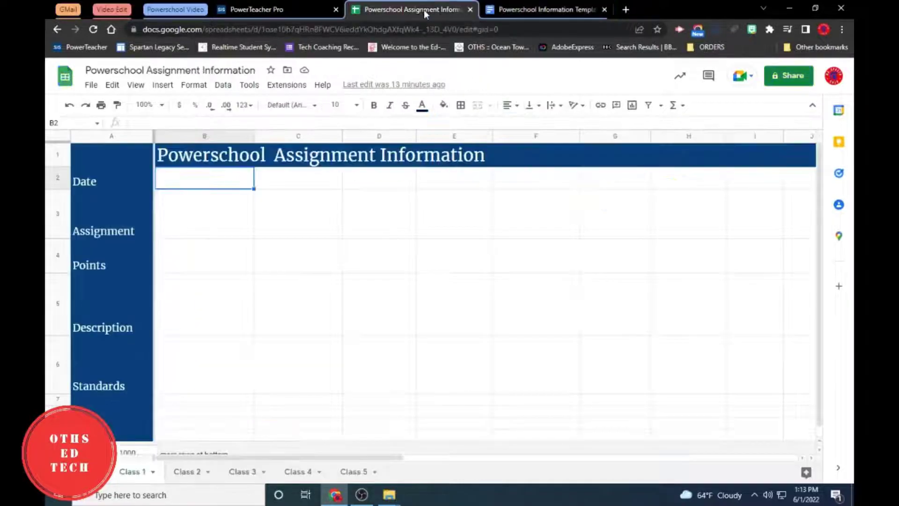
{"action": "left_click", "coordinate": [500, 7]}
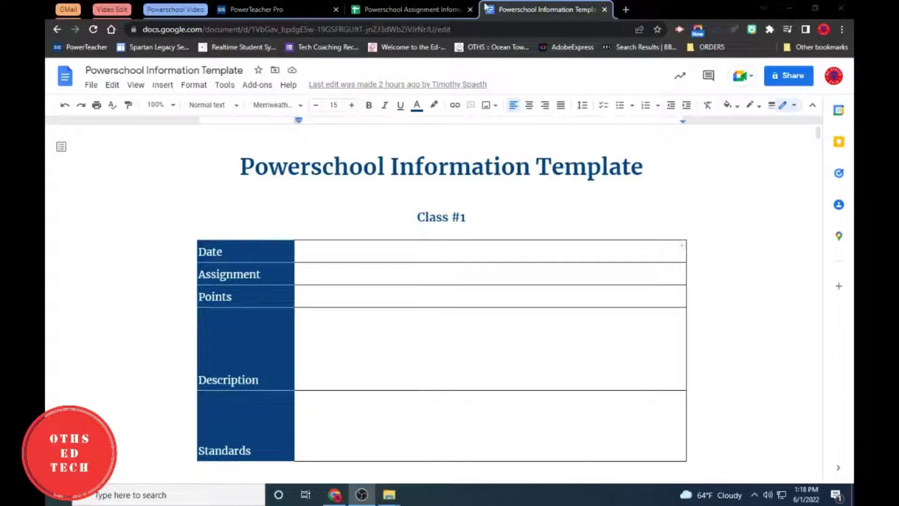
{"action": "left_click", "coordinate": [433, 6]}
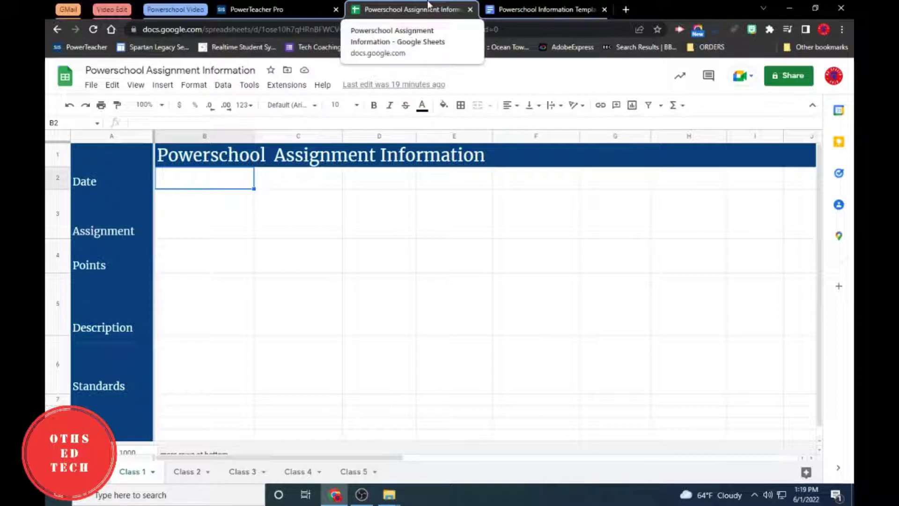
- Check the grading options for Algebra IA in PowerTeacher Pro, and return to the Powerschool Assignment Information spreadsheet
{"action": "left_click", "coordinate": [296, 6]}
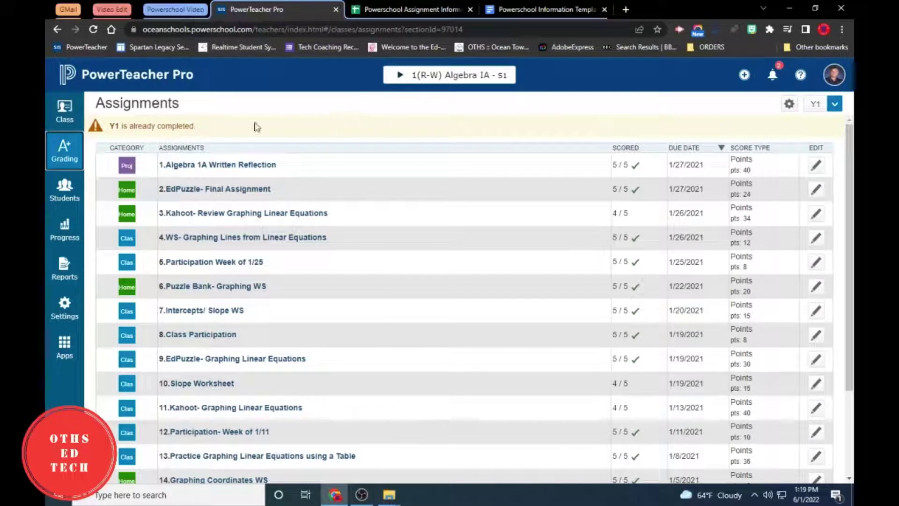
{"action": "left_click", "coordinate": [66, 157]}
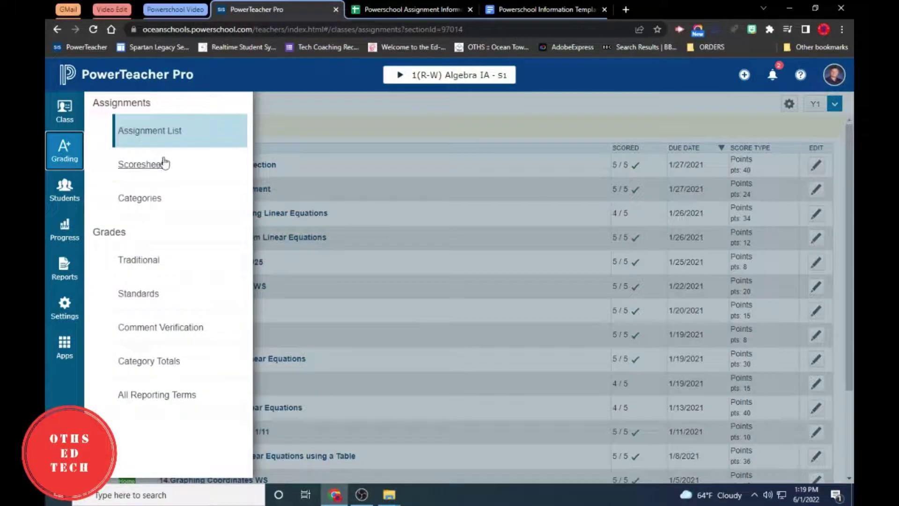
{"action": "left_click", "coordinate": [355, 118]}
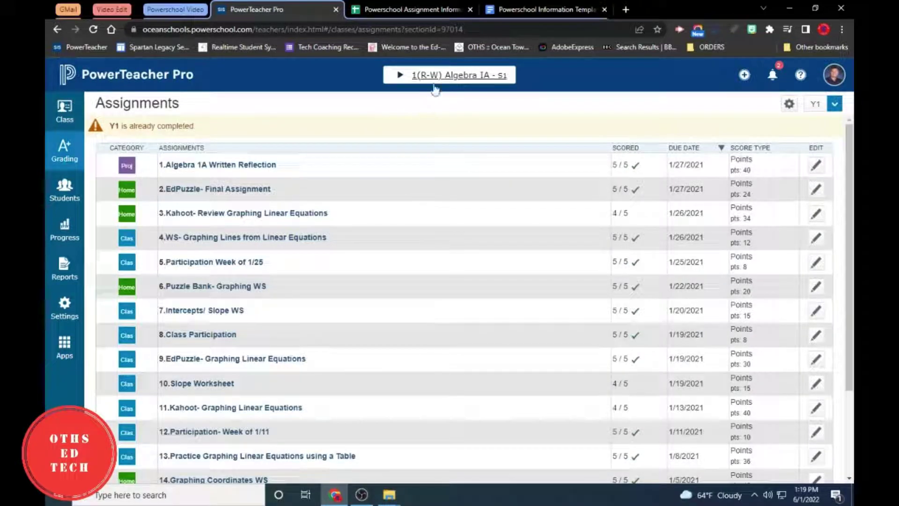
{"action": "left_click", "coordinate": [399, 8]}
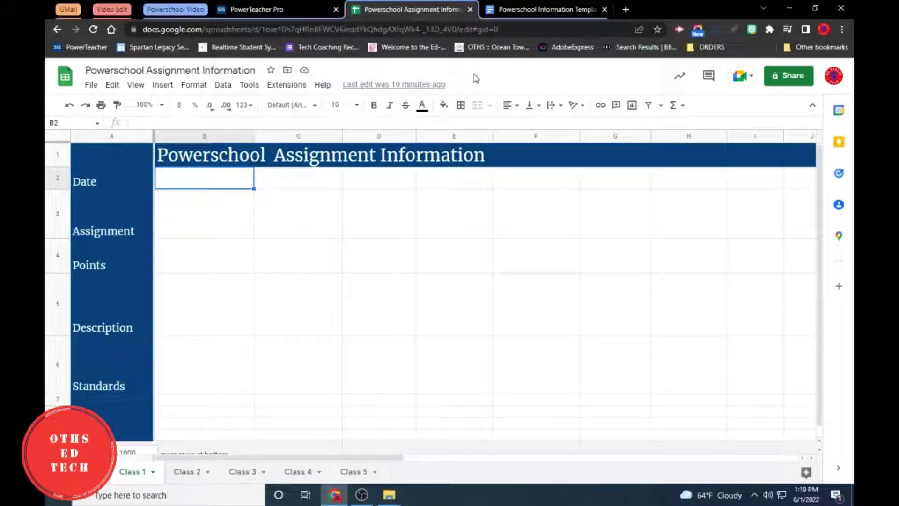
{"action": "left_click", "coordinate": [91, 86]}
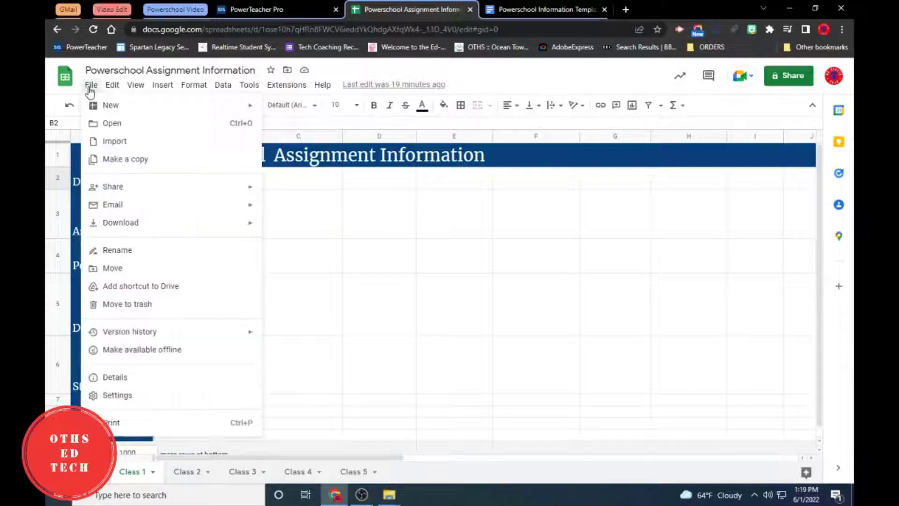
{"action": "left_click", "coordinate": [123, 159]}
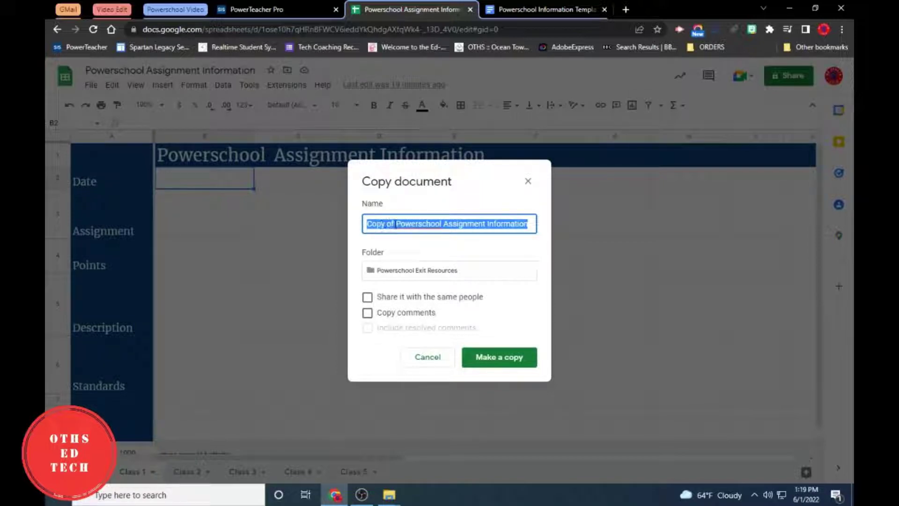
{"action": "left_click_drag", "start_coordinate": [396, 226], "coordinate": [349, 229]}
{"action": "type", "text": "Spaeth"}
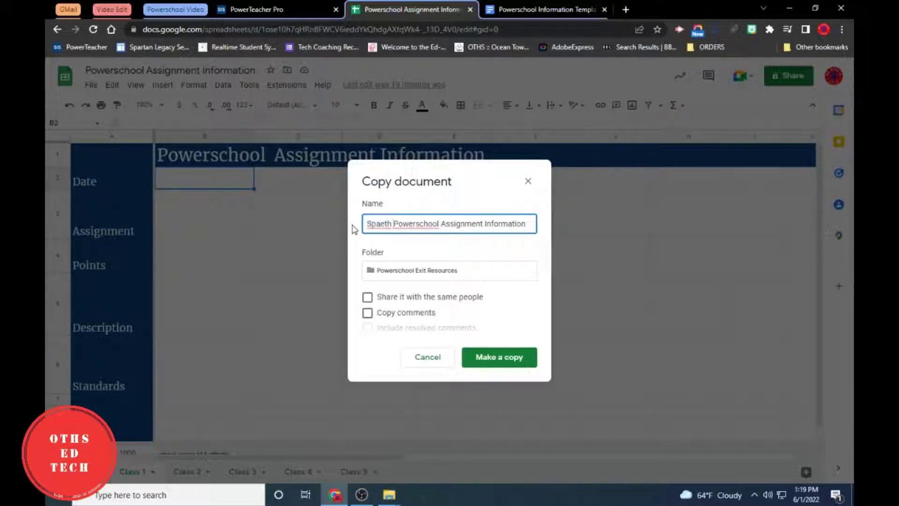
{"action": "left_click", "coordinate": [374, 276]}
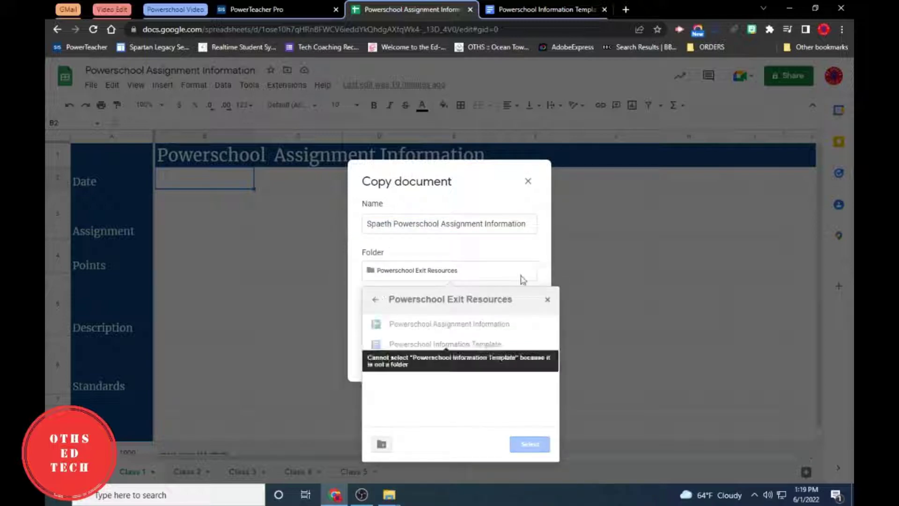
{"action": "left_click", "coordinate": [528, 181]}
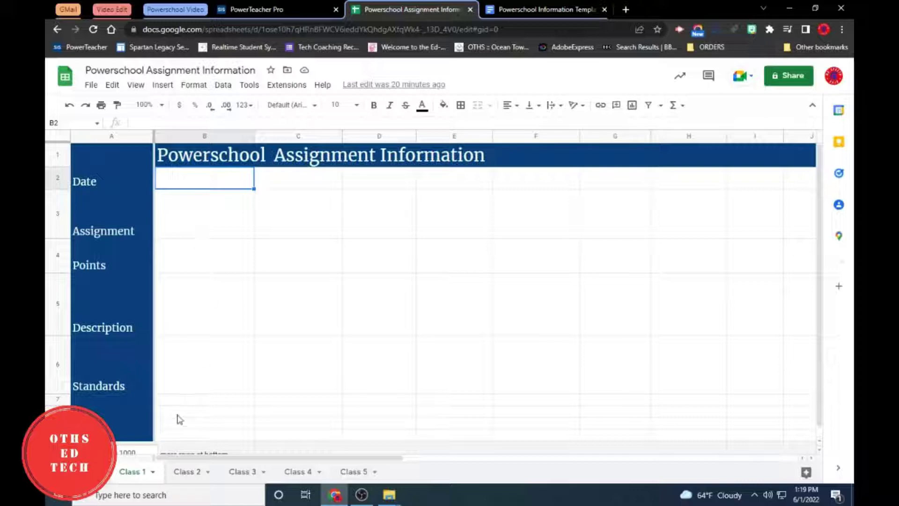
- Rename the Class 1 sheet to "Algebra IA" and select its first Date cell, B2
{"action": "double_click", "coordinate": [143, 476]}
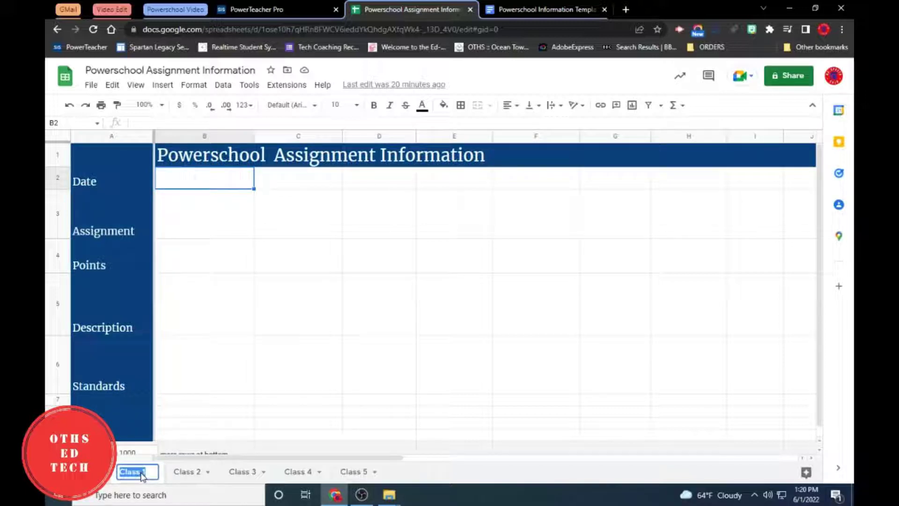
{"action": "type", "text": "Alg"}
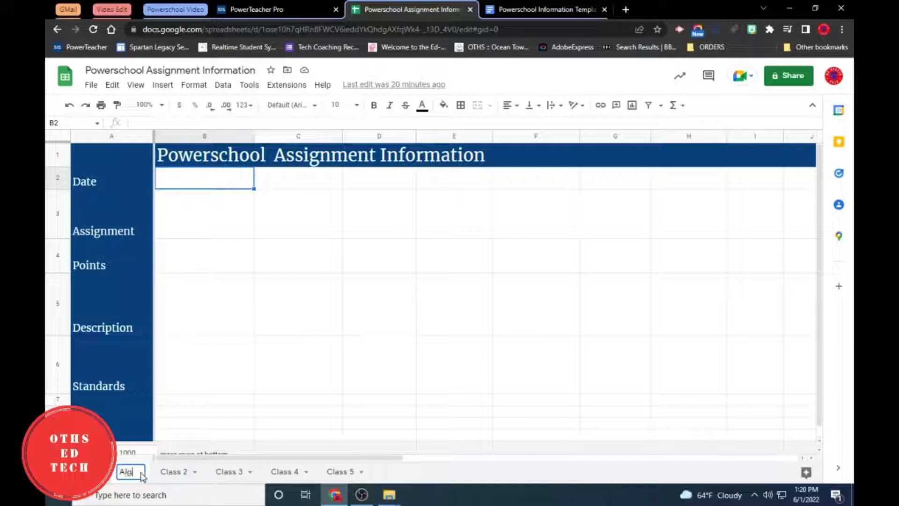
{"action": "type", "text": "ebra 1"}
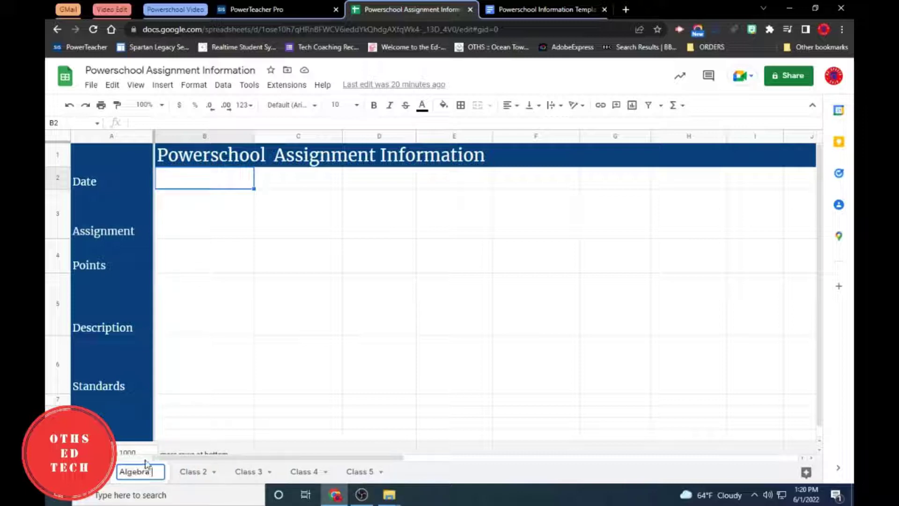
{"action": "type", "text": "A"}
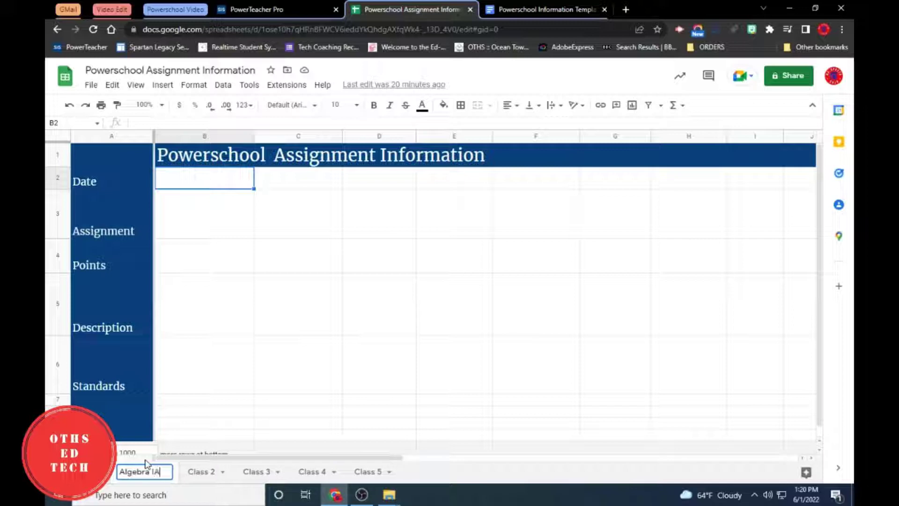
{"action": "left_click", "coordinate": [228, 398]}
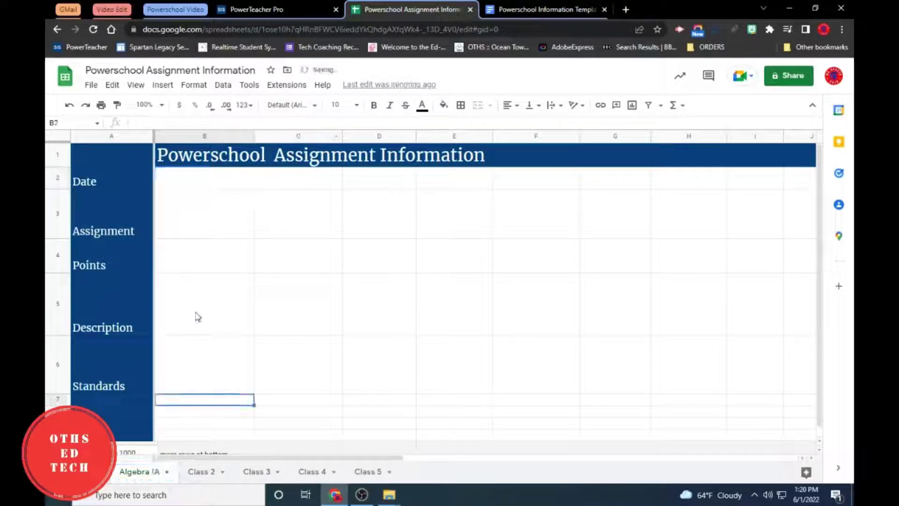
{"action": "left_click", "coordinate": [197, 186]}
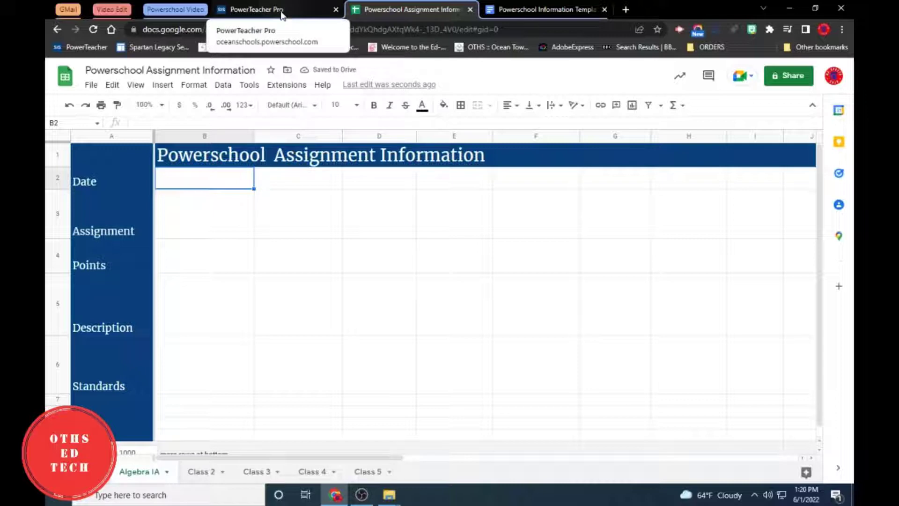
- In PowerTeacher Pro, open the IXL Extra Credit assignment, number 17 in the Algebra IA list, for editing
{"action": "left_click", "coordinate": [370, 7]}
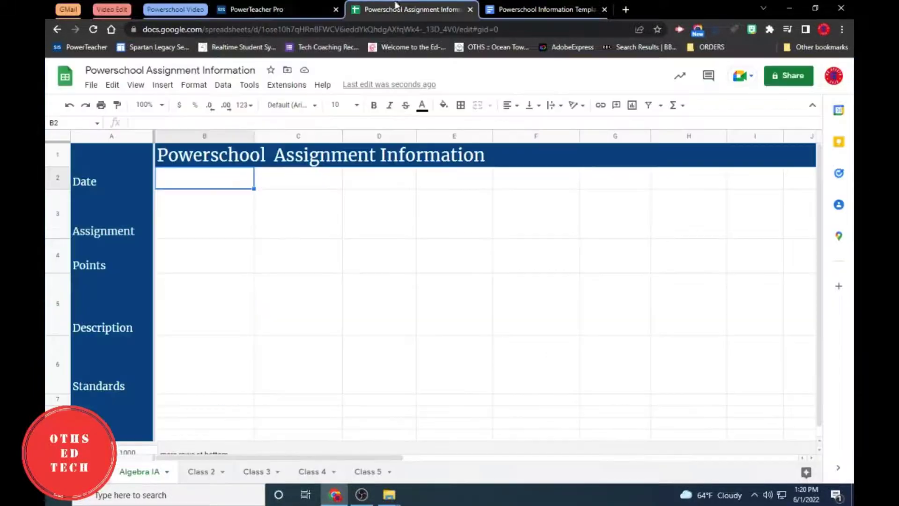
{"action": "left_click", "coordinate": [287, 7]}
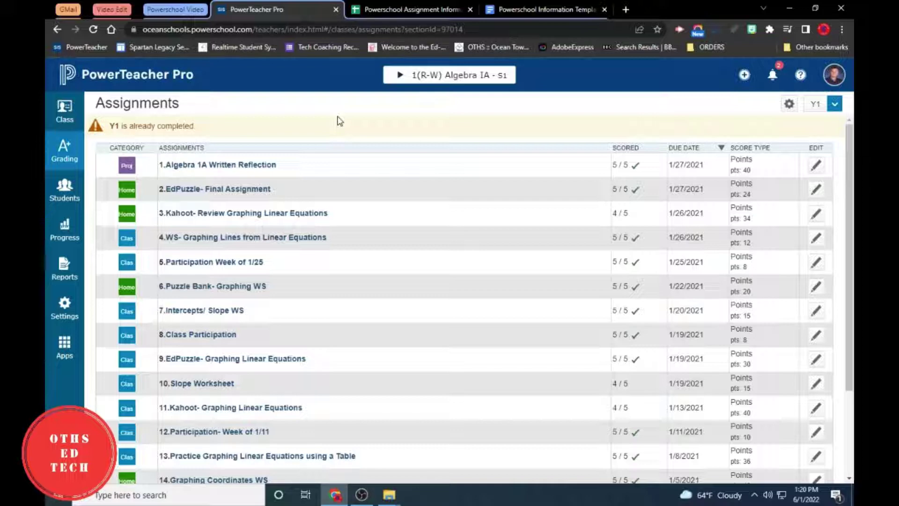
{"action": "scroll", "coordinate": [442, 157], "scroll_direction": "down", "scroll_amount": 3}
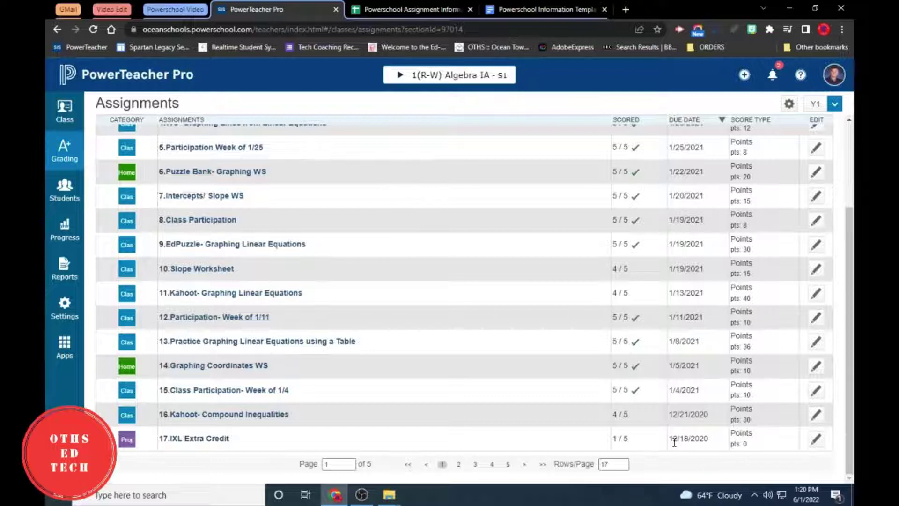
{"action": "left_click_drag", "start_coordinate": [673, 439], "coordinate": [715, 445]}
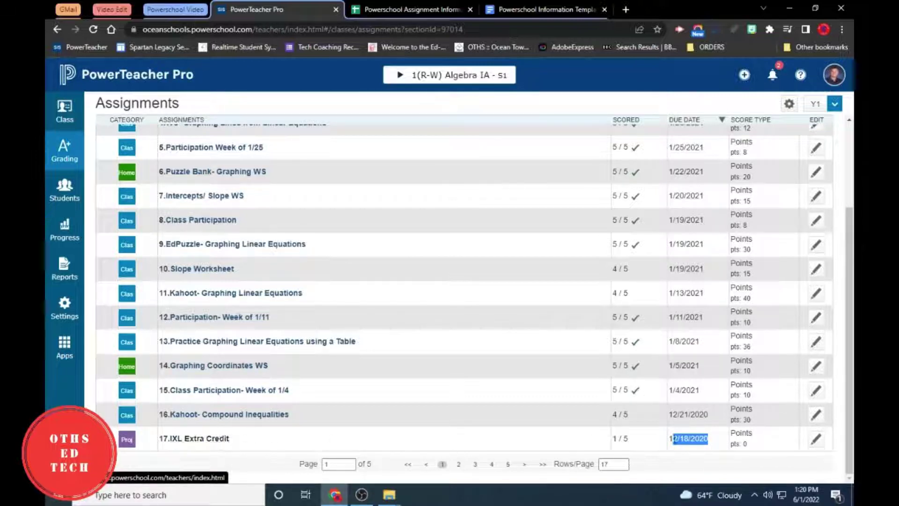
{"action": "left_click", "coordinate": [815, 441]}
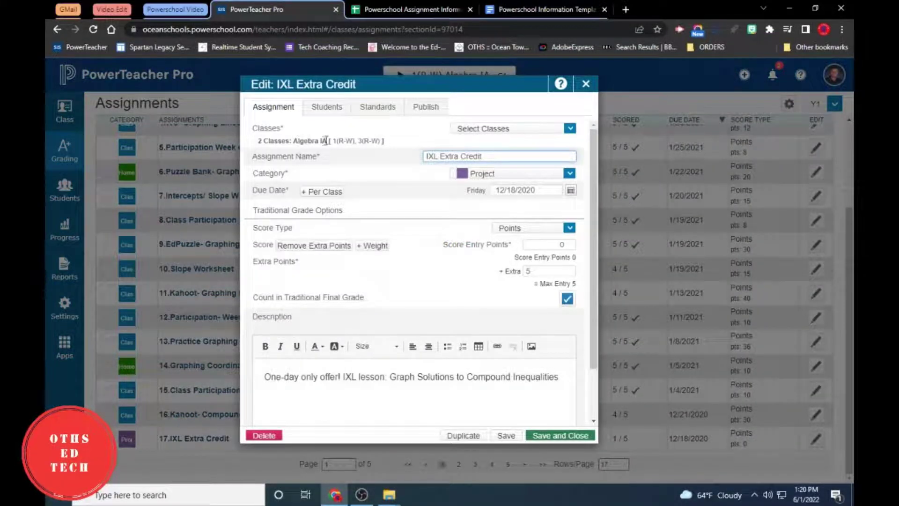
- Copy the assignment name "IXL Extra Credit" from PowerTeacher Pro into Assignment cell B3 of the Algebra IA sheet
{"action": "left_click", "coordinate": [382, 10]}
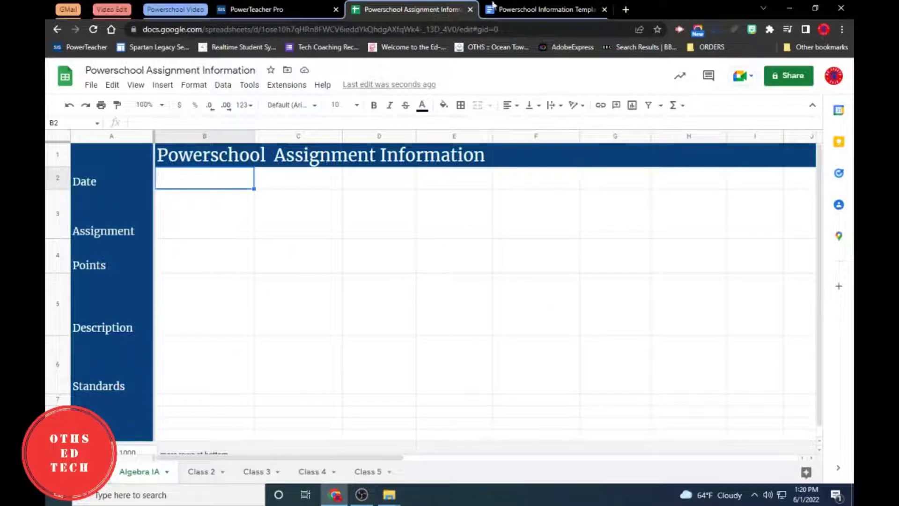
{"action": "left_click", "coordinate": [281, 9]}
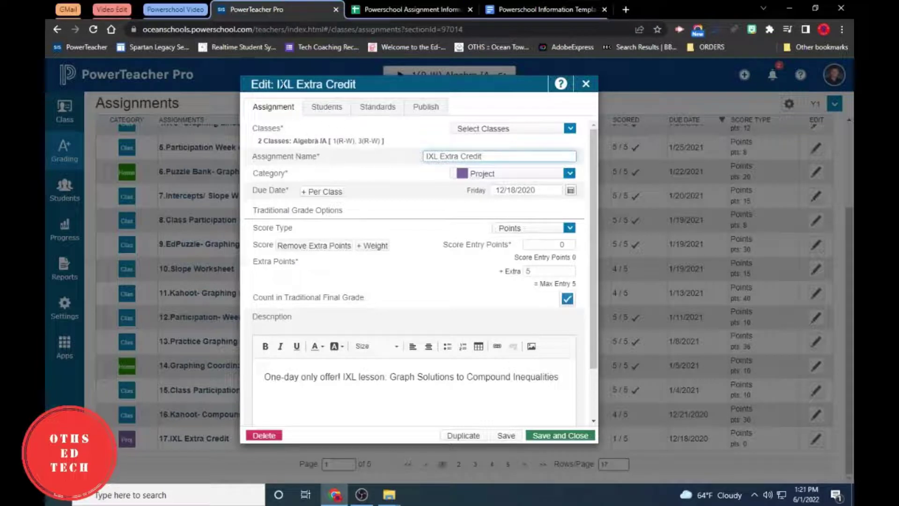
{"action": "left_click_drag", "start_coordinate": [277, 84], "coordinate": [359, 86]}
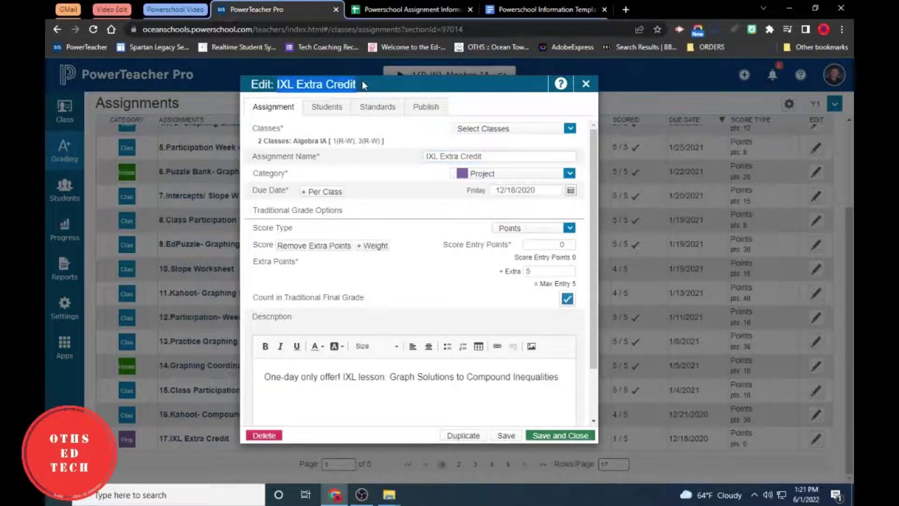
{"action": "key", "text": "ctrl+c"}
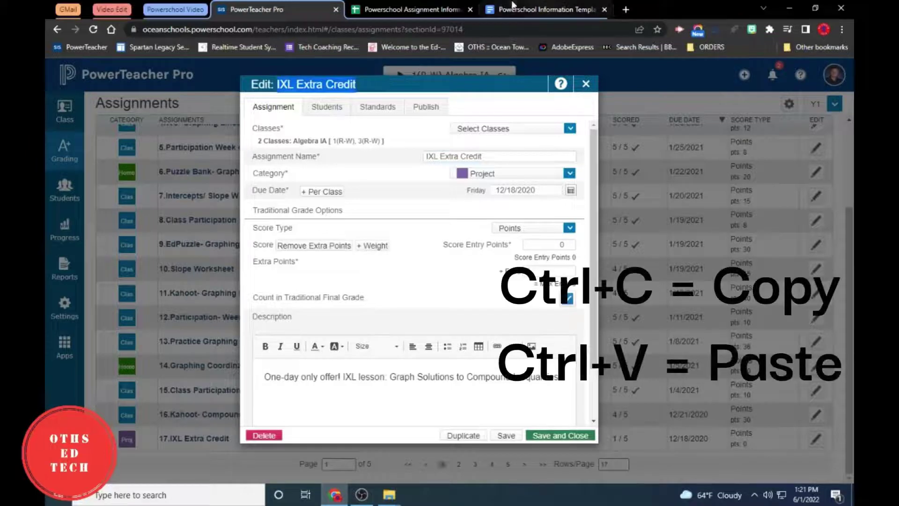
{"action": "left_click", "coordinate": [405, 9]}
{"action": "left_click", "coordinate": [196, 216]}
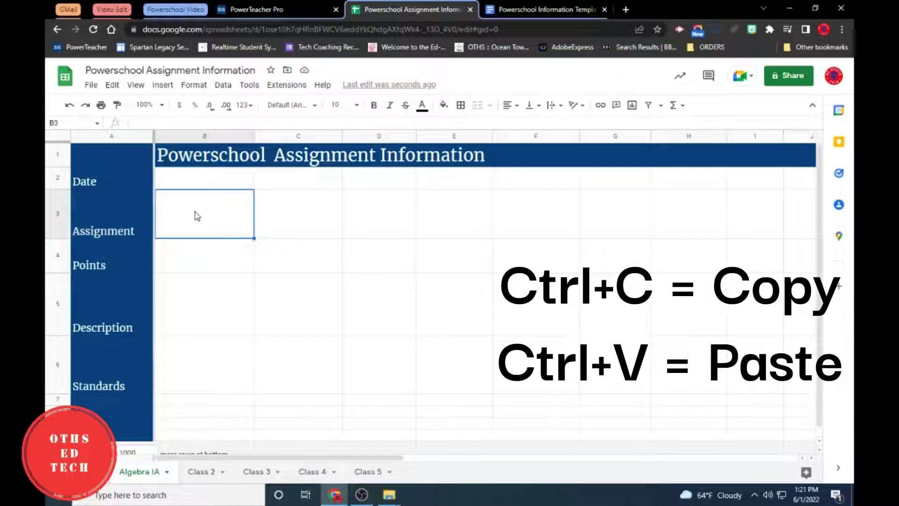
{"action": "key", "text": "ctrl+v"}
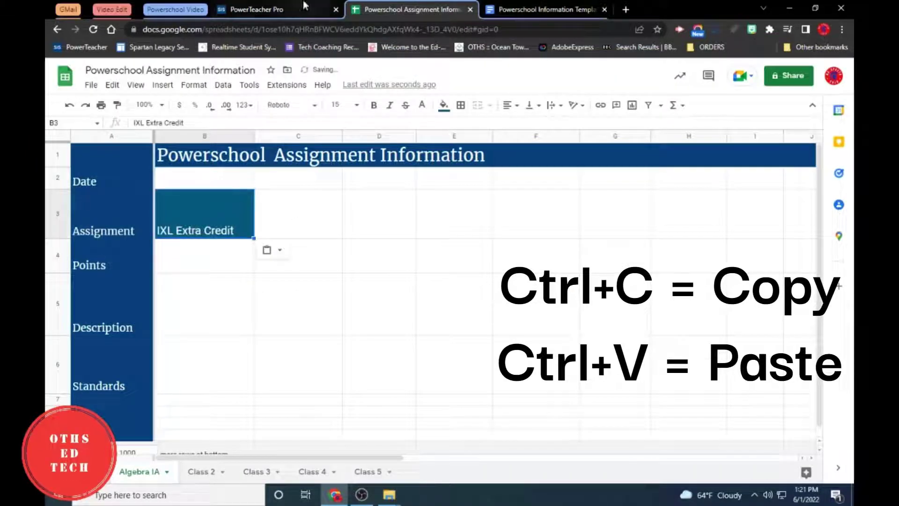
- Copy the IXL Extra Credit due date 12/18/2020 from PowerTeacher Pro into Date cell B2 of the Algebra IA sheet
{"action": "left_click", "coordinate": [287, 11]}
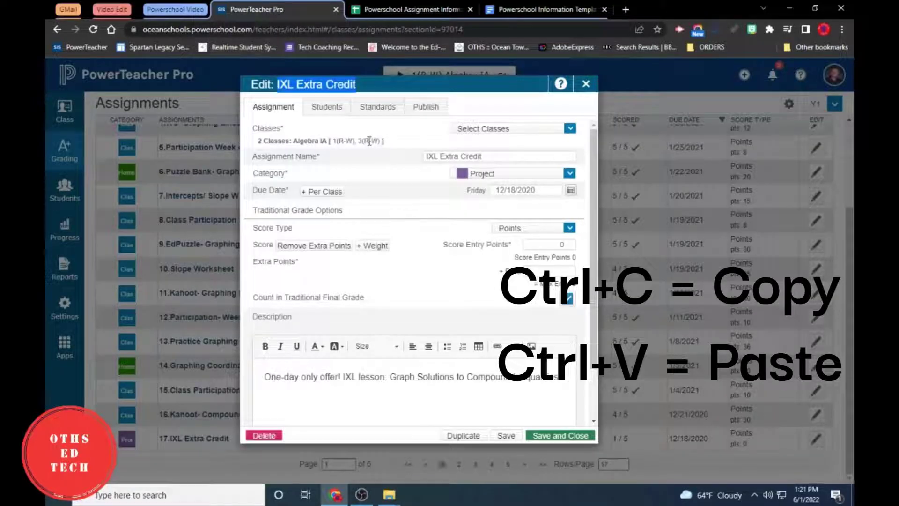
{"action": "left_click_drag", "start_coordinate": [545, 190], "coordinate": [470, 192]}
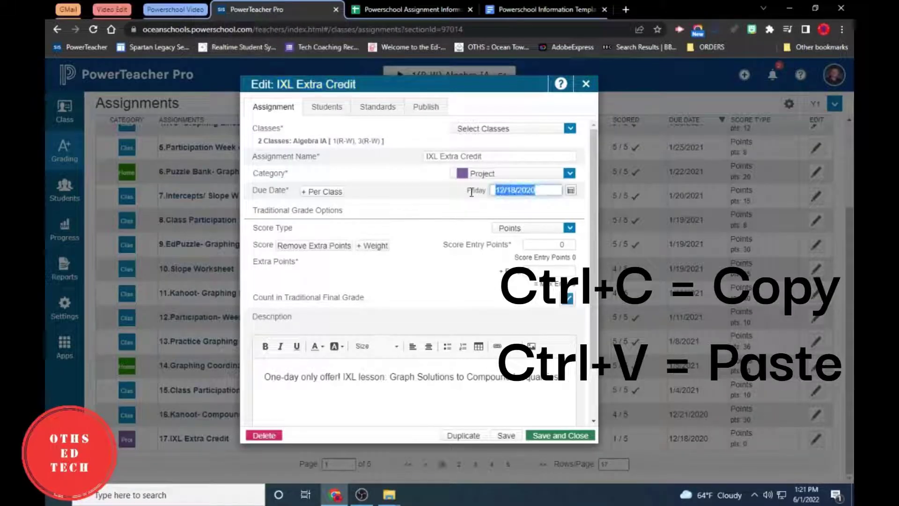
{"action": "left_click", "coordinate": [408, 10]}
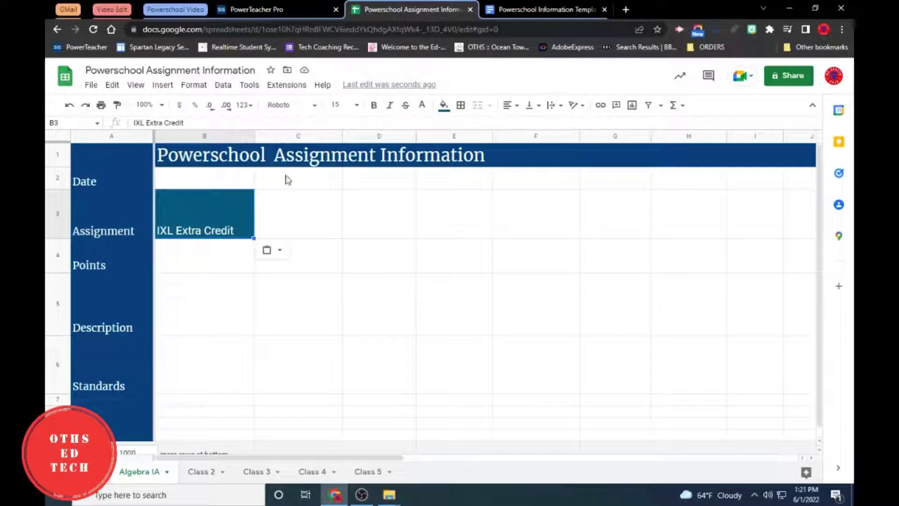
{"action": "left_click", "coordinate": [197, 181]}
{"action": "key", "text": "ctrl+v"}
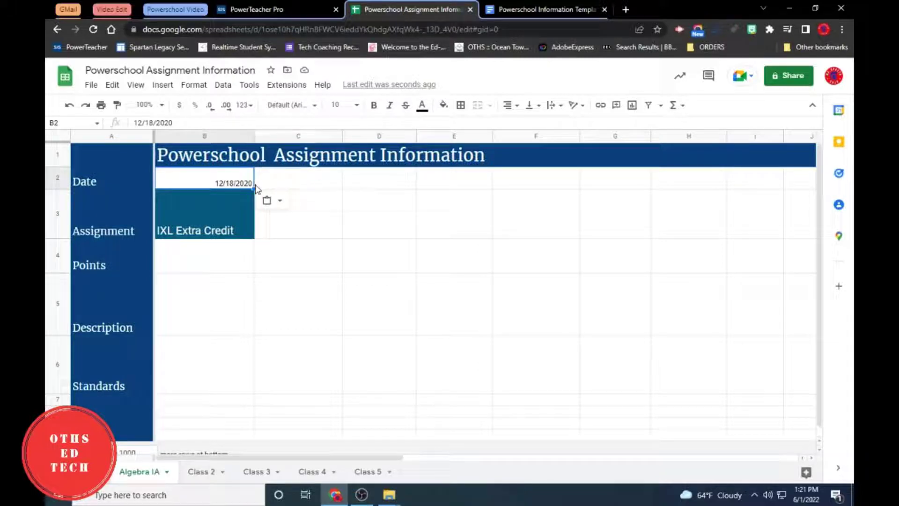
{"action": "key", "text": "Right"}
{"action": "key", "text": "Right"}
{"action": "key", "text": "Right"}
{"action": "key", "text": "Right"}
{"action": "key", "text": "Right"}
{"action": "key", "text": "Right"}
{"action": "key", "text": "Right"}
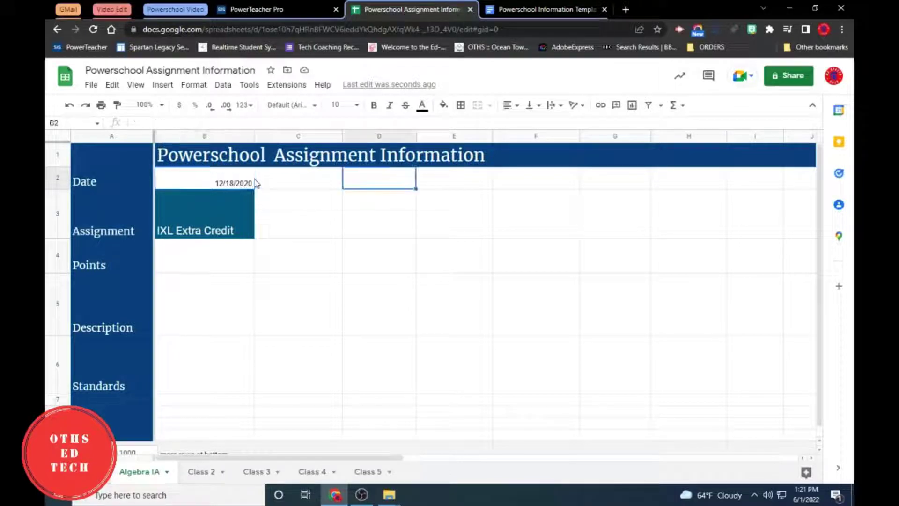
{"action": "key", "text": "Left"}
{"action": "key", "text": "Left"}
{"action": "key", "text": "Left"}
{"action": "key", "text": "Left"}
{"action": "key", "text": "Left"}
{"action": "key", "text": "Left"}
{"action": "key", "text": "Left"}
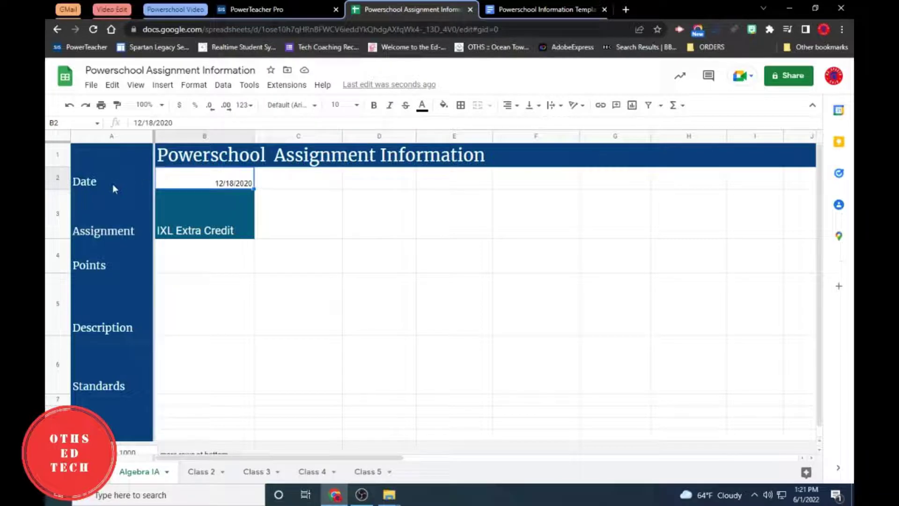
- Hide the Date row, row 2, in the Algebra IA sheet
{"action": "left_click", "coordinate": [55, 178]}
{"action": "right_click", "coordinate": [53, 176]}
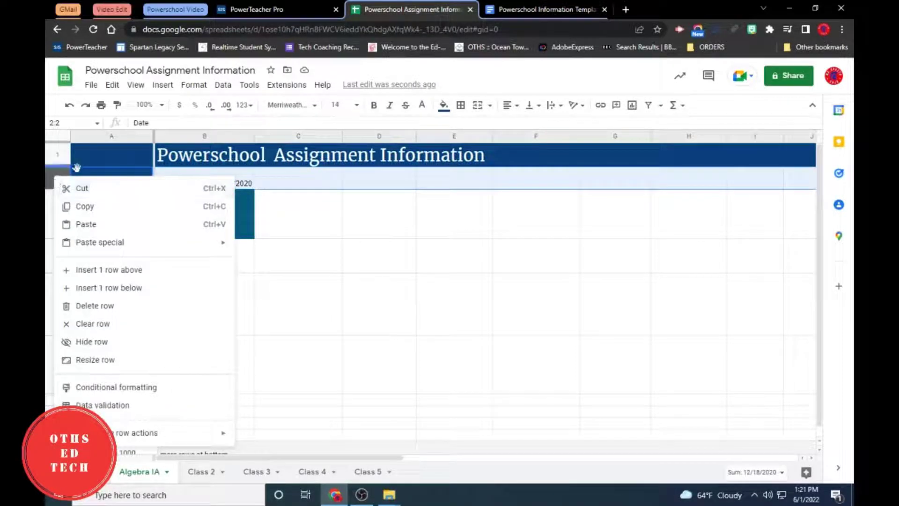
{"action": "left_click", "coordinate": [123, 173]}
{"action": "right_click", "coordinate": [61, 177]}
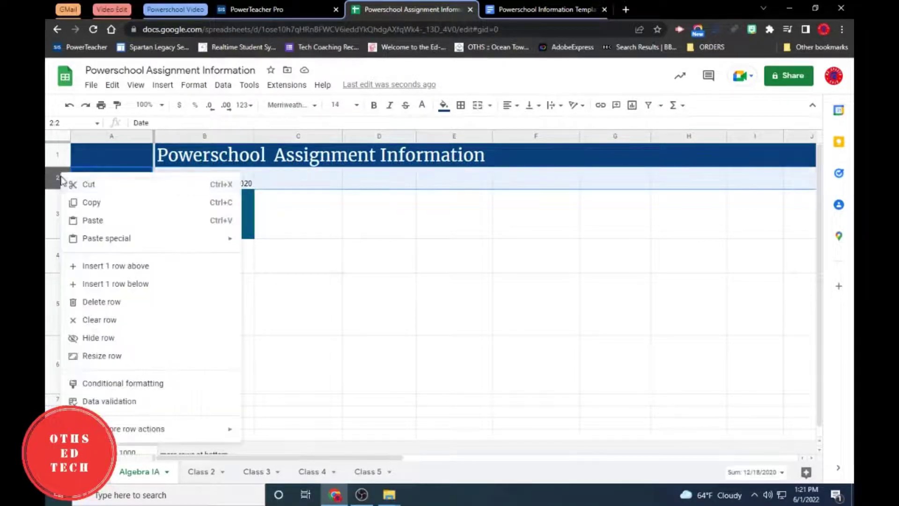
{"action": "left_click", "coordinate": [92, 339]}
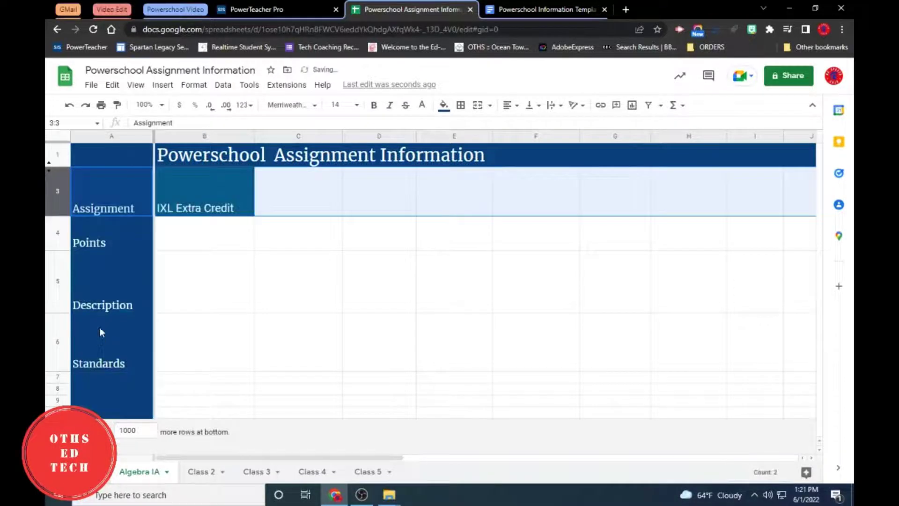
- View the row options for the Standards row without applying any, and unhide the Date row
{"action": "left_click", "coordinate": [58, 346]}
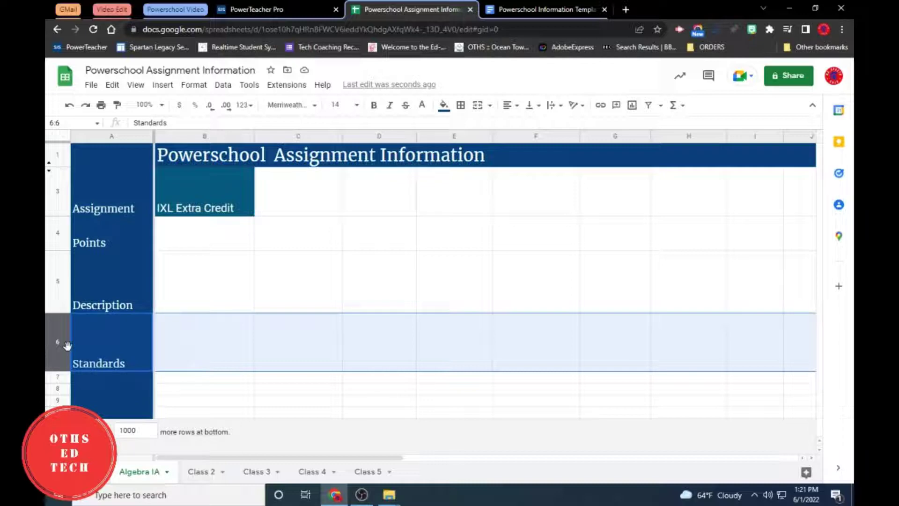
{"action": "right_click", "coordinate": [58, 345]}
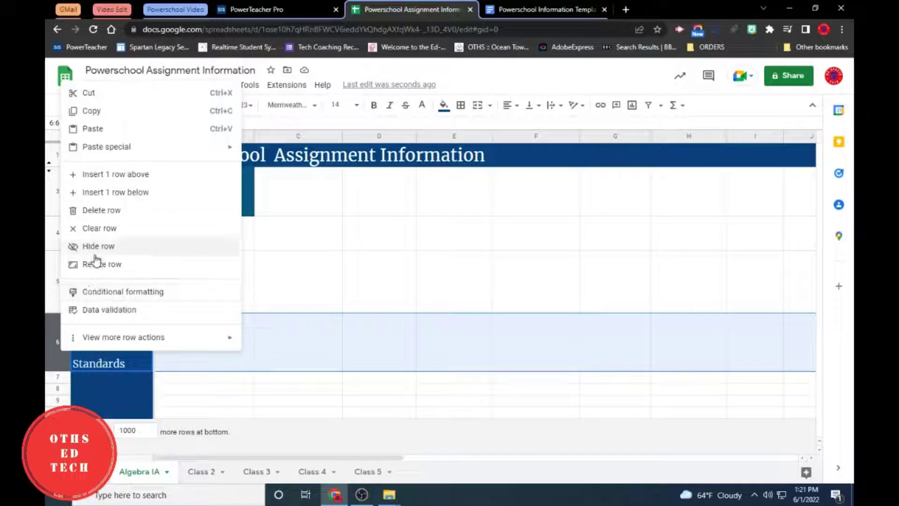
{"action": "left_click", "coordinate": [45, 364]}
{"action": "left_click", "coordinate": [49, 164]}
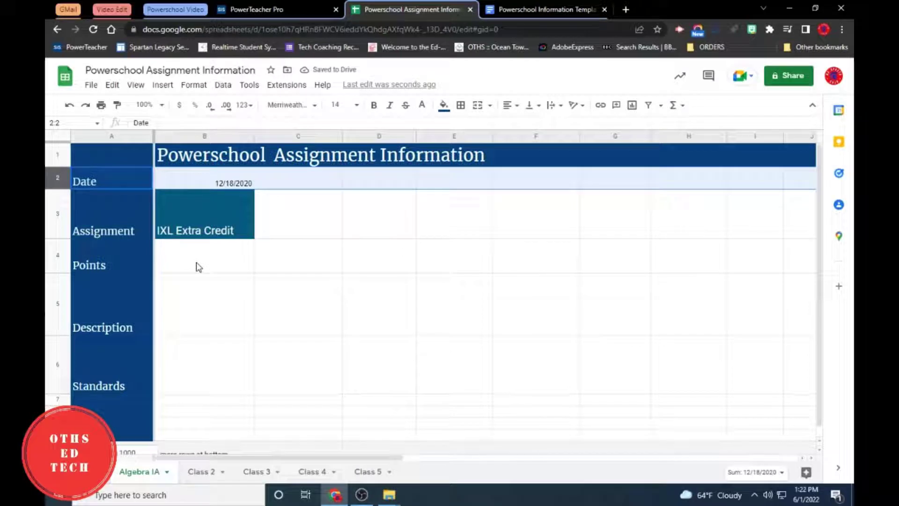
- Copy the "+ Extra" label from the assignment's points settings in PowerTeacher Pro into Points cell B4 of the spreadsheet
{"action": "left_click", "coordinate": [198, 266]}
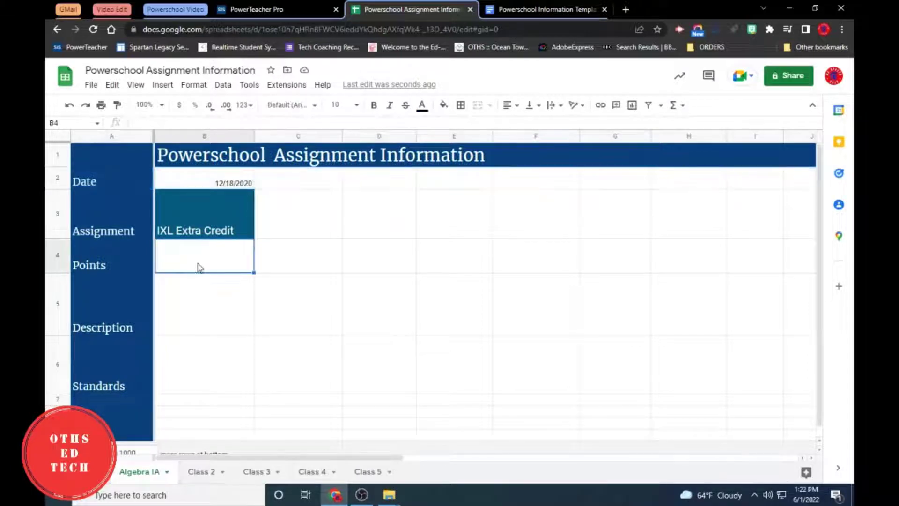
{"action": "left_click", "coordinate": [256, 7]}
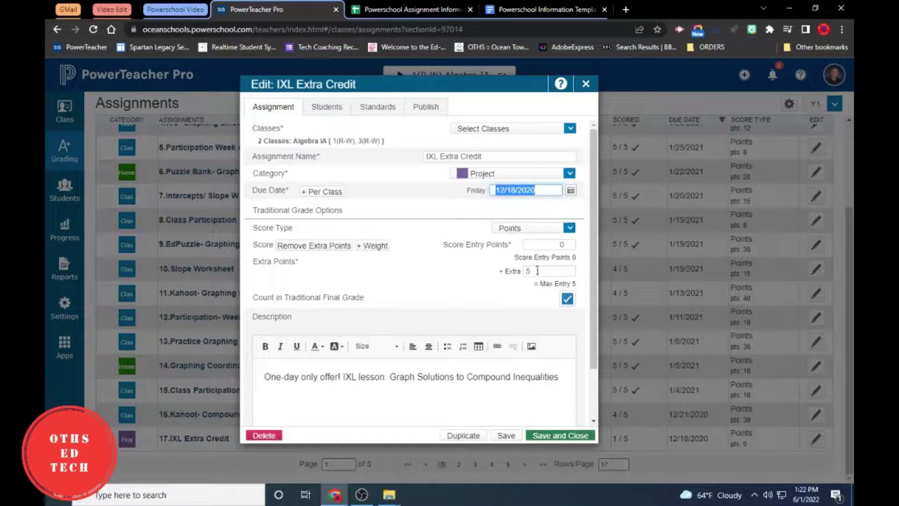
{"action": "left_click", "coordinate": [504, 271]}
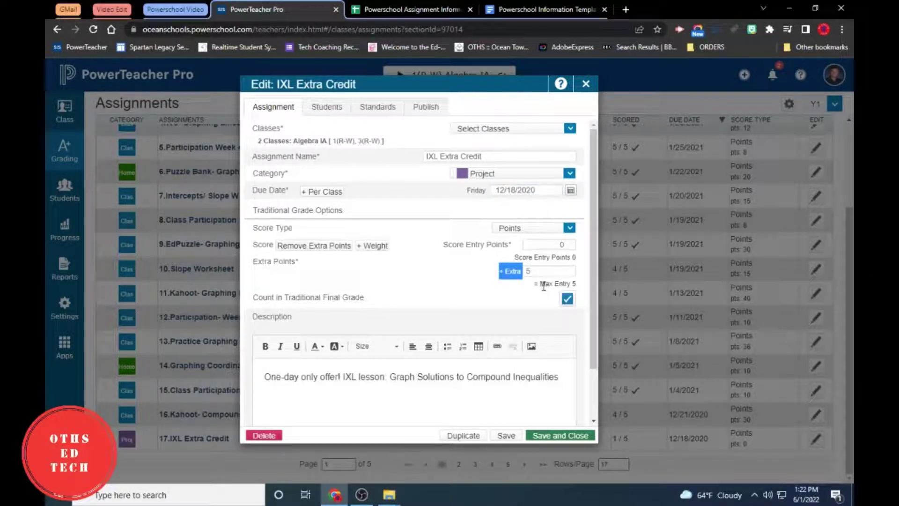
{"action": "left_click", "coordinate": [397, 10]}
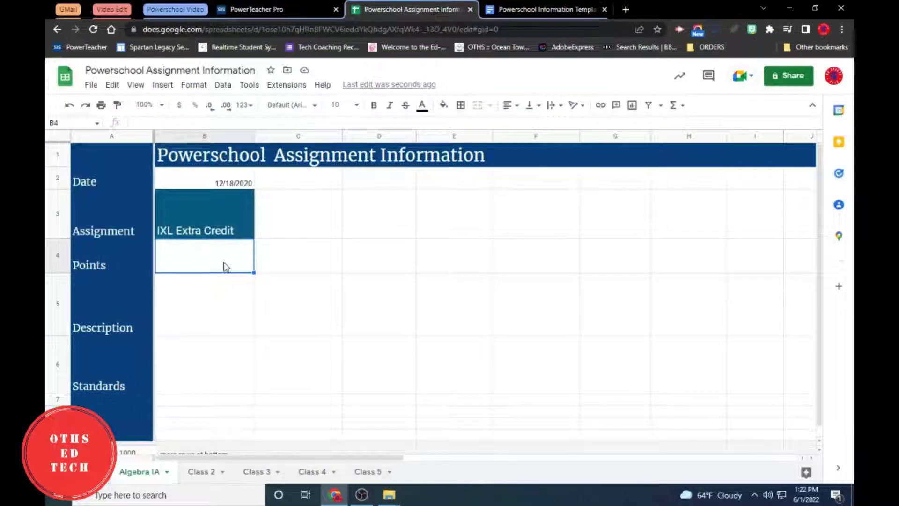
{"action": "type", "text": "+Extra"}
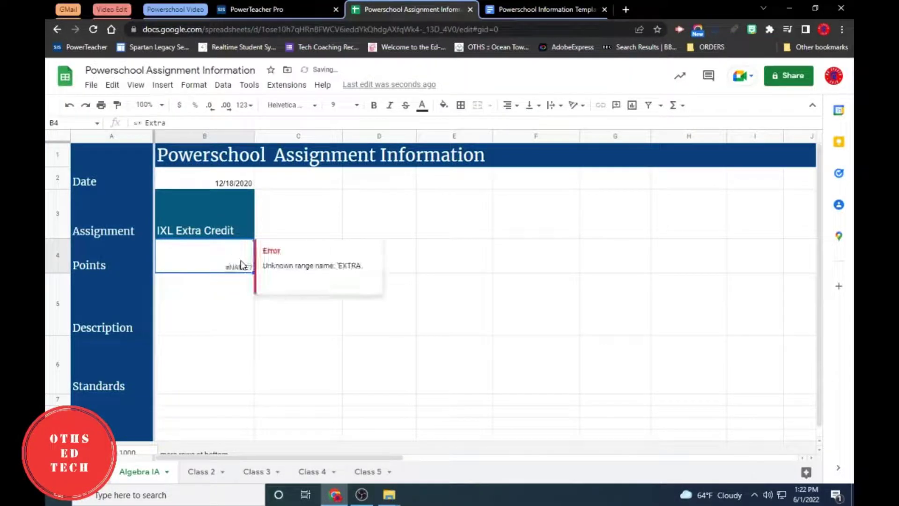
- Remove the leading formula characters from Points cell B4 and complete its text as "Extra 5"
{"action": "double_click", "coordinate": [241, 264]}
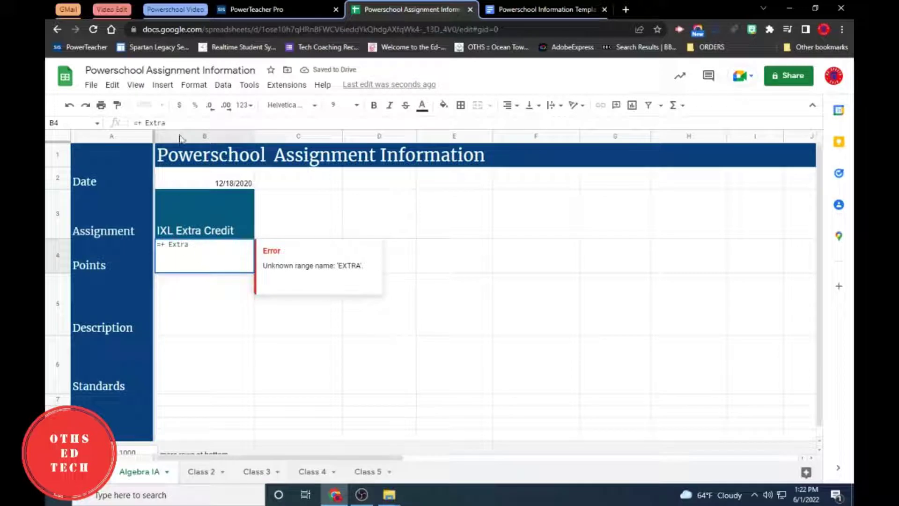
{"action": "left_click", "coordinate": [135, 122]}
{"action": "key", "text": "Delete"}
{"action": "key", "text": "Delete"}
{"action": "key", "text": "Delete"}
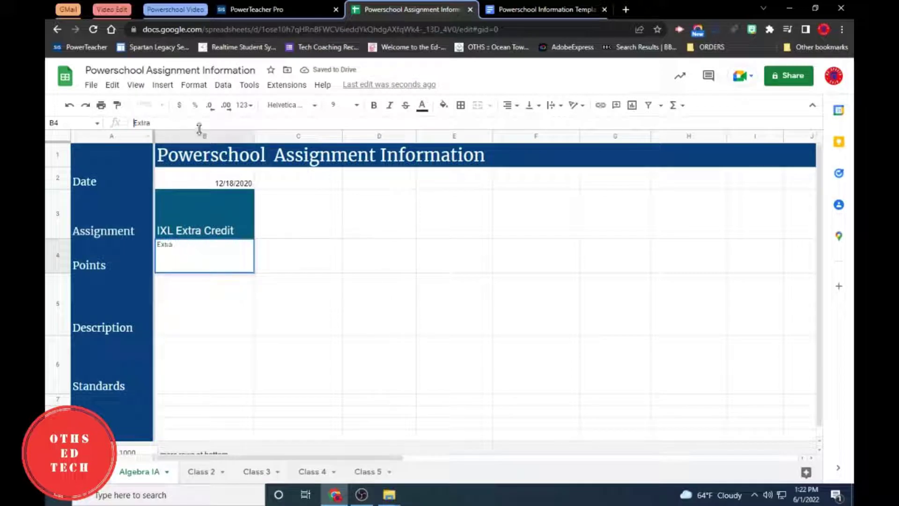
{"action": "left_click", "coordinate": [198, 123]}
{"action": "type", "text": "6"}
{"action": "key", "text": "Return"}
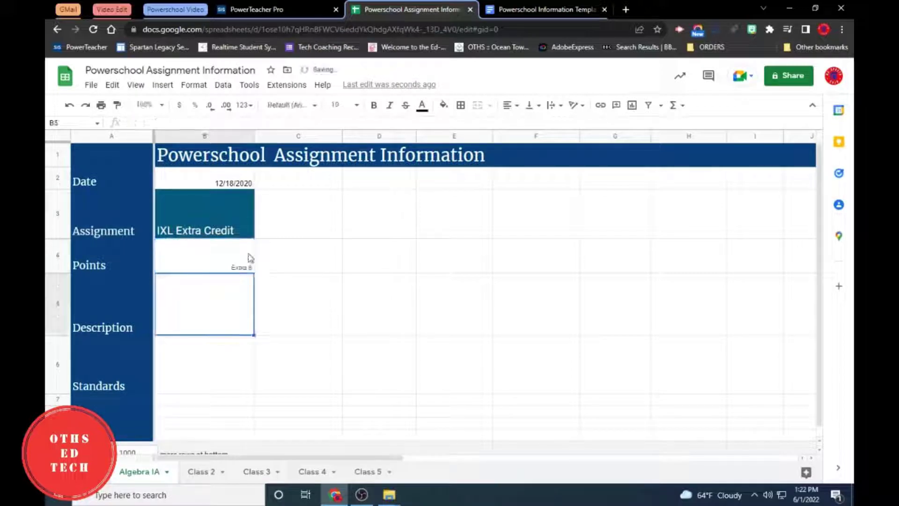
- Copy the description "One-day only offer! IXL lesson: Graph Solutions to Compound Inequalities" from PowerTeacher Pro into Description cell B5
{"action": "left_click", "coordinate": [263, 7]}
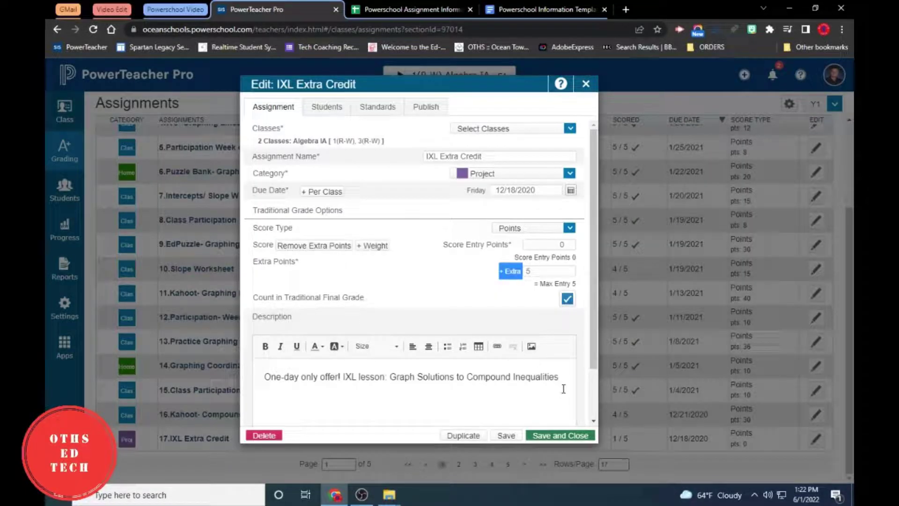
{"action": "scroll", "coordinate": [567, 374], "scroll_direction": "down", "scroll_amount": 2}
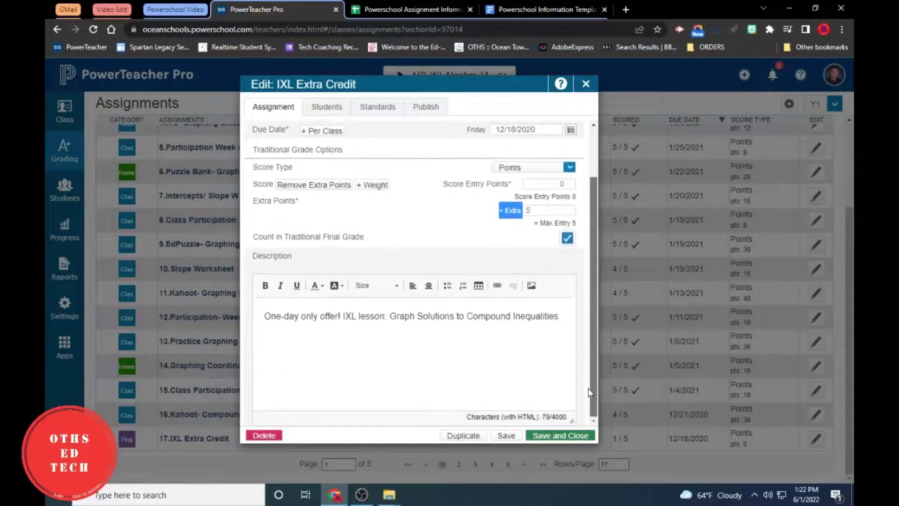
{"action": "left_click_drag", "start_coordinate": [562, 321], "coordinate": [266, 323]}
{"action": "key", "text": "ctrl+c"}
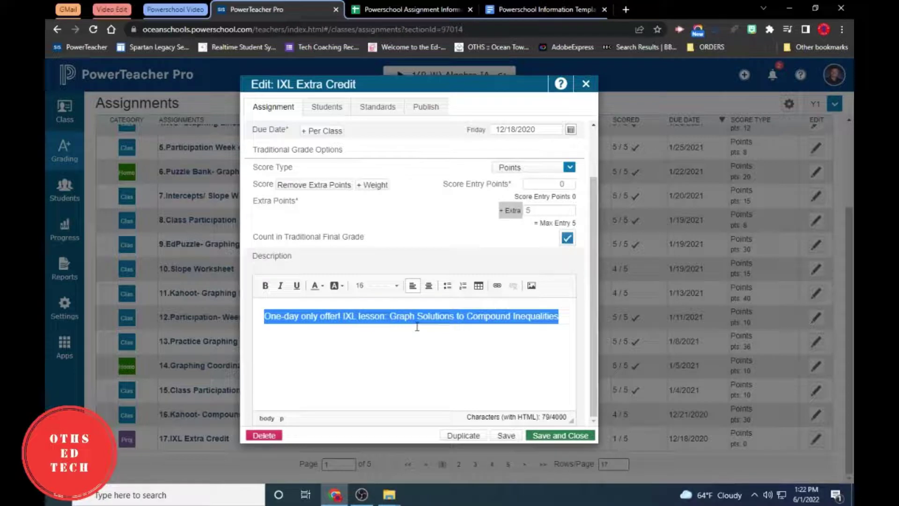
{"action": "left_click", "coordinate": [422, 8]}
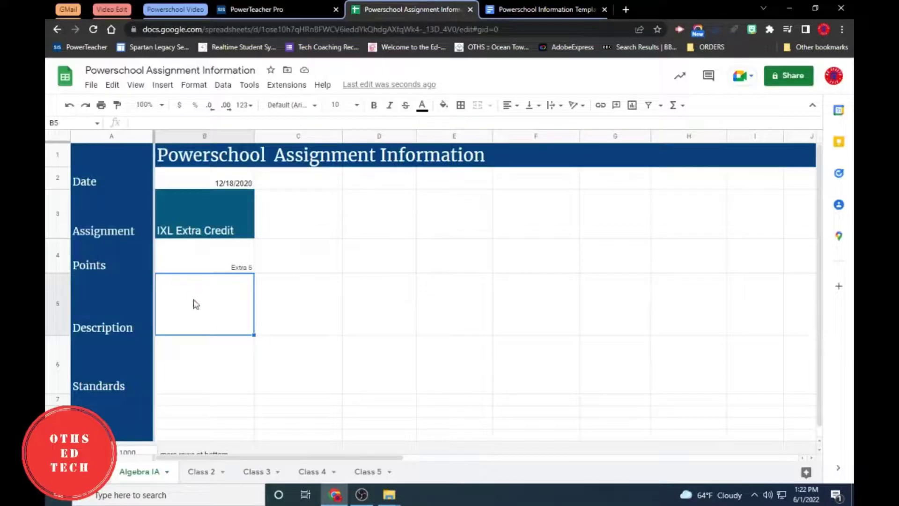
{"action": "key", "text": "ctrl+v"}
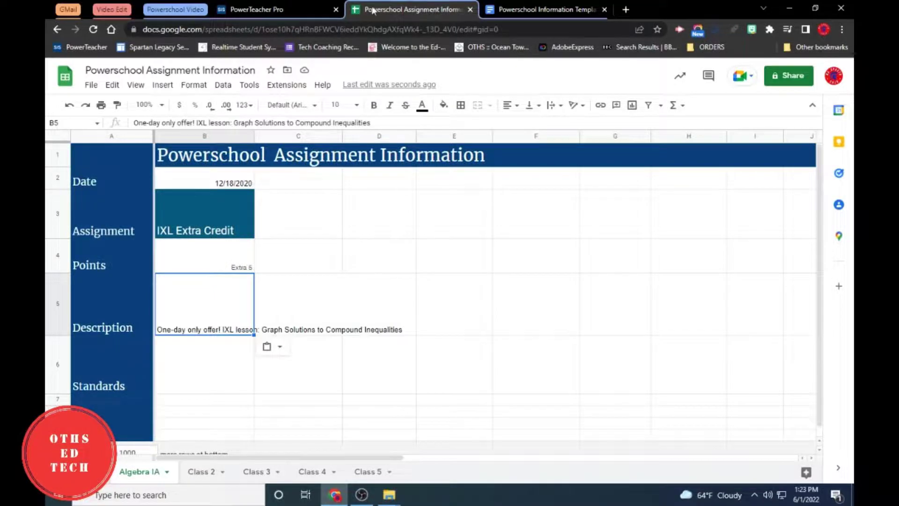
- Arrange the spreadsheet in its own window on the right half of the screen, with PowerTeacher Pro beside it on the left
{"action": "left_click_drag", "start_coordinate": [374, 10], "coordinate": [854, 232]}
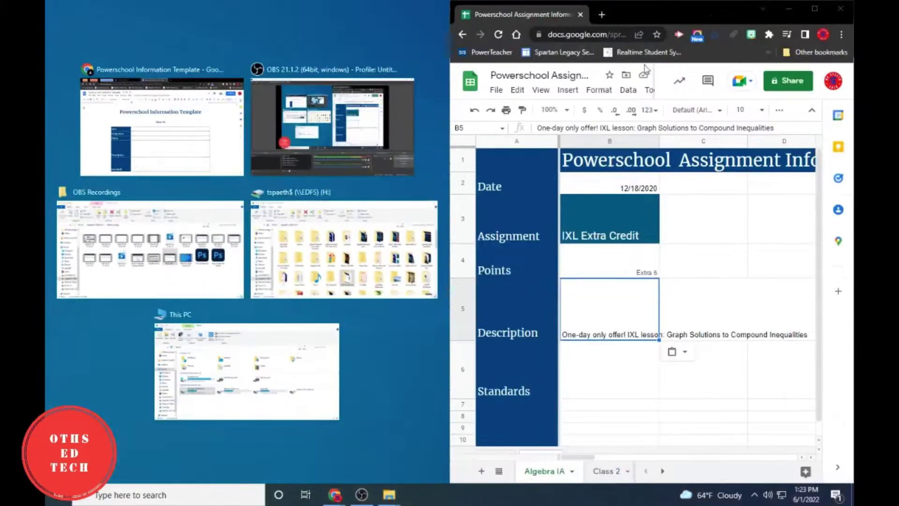
{"action": "left_click", "coordinate": [169, 129]}
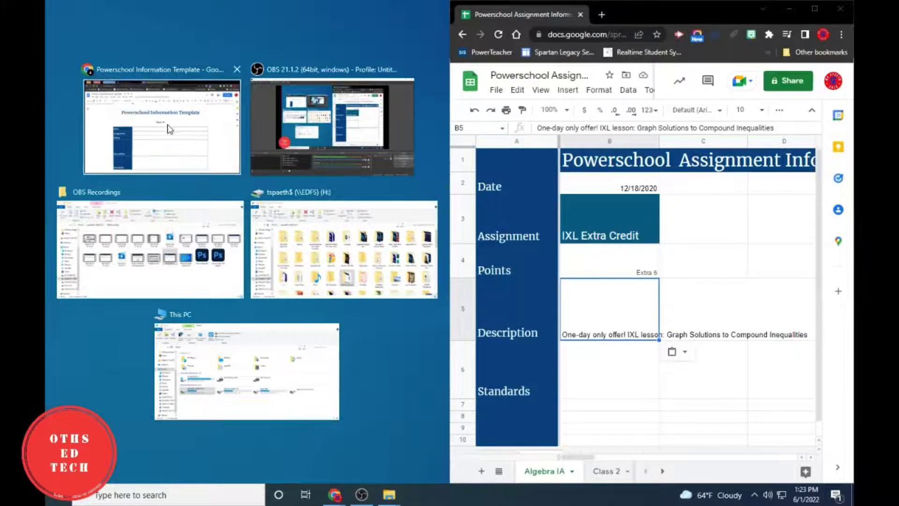
{"action": "left_click", "coordinate": [229, 9]}
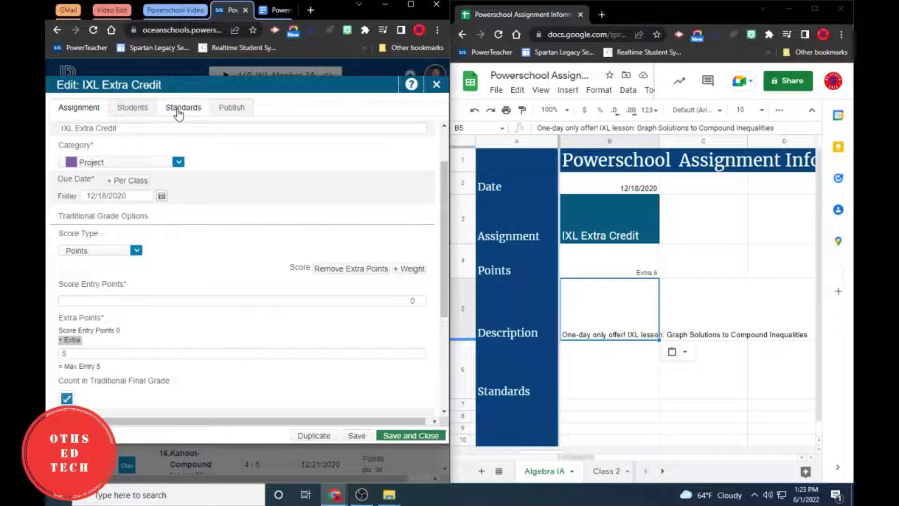
- Copy the text "No standards have been selected." from the assignment's Standards page into Standards cell B6
{"action": "left_click", "coordinate": [580, 377]}
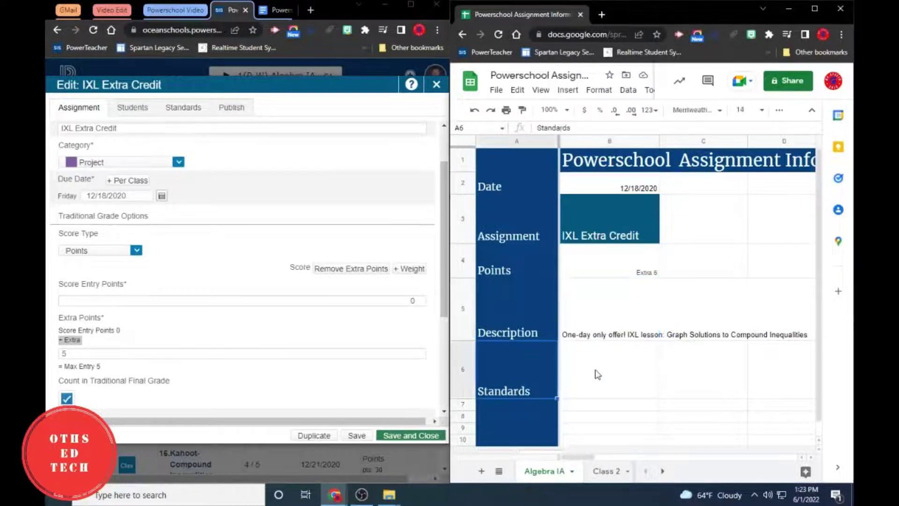
{"action": "left_click", "coordinate": [184, 109]}
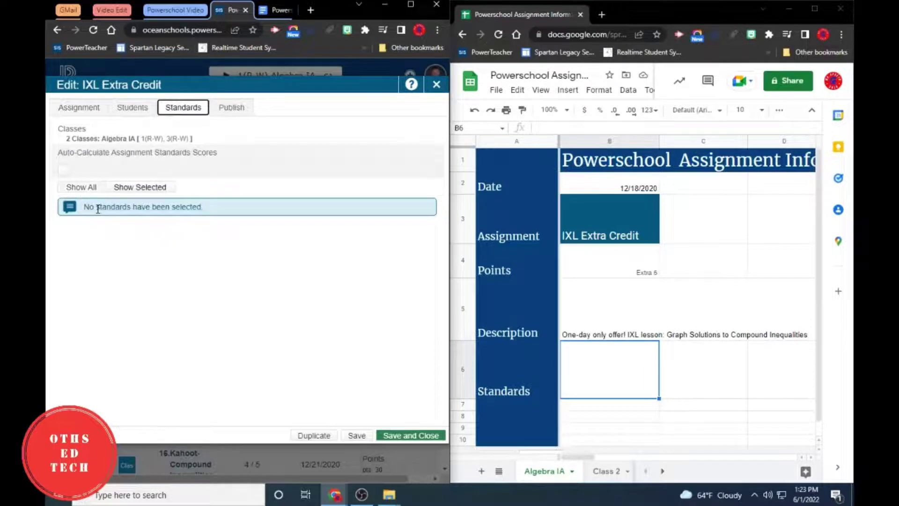
{"action": "left_click_drag", "start_coordinate": [85, 207], "coordinate": [223, 218]}
{"action": "key", "text": "ctrl+c"}
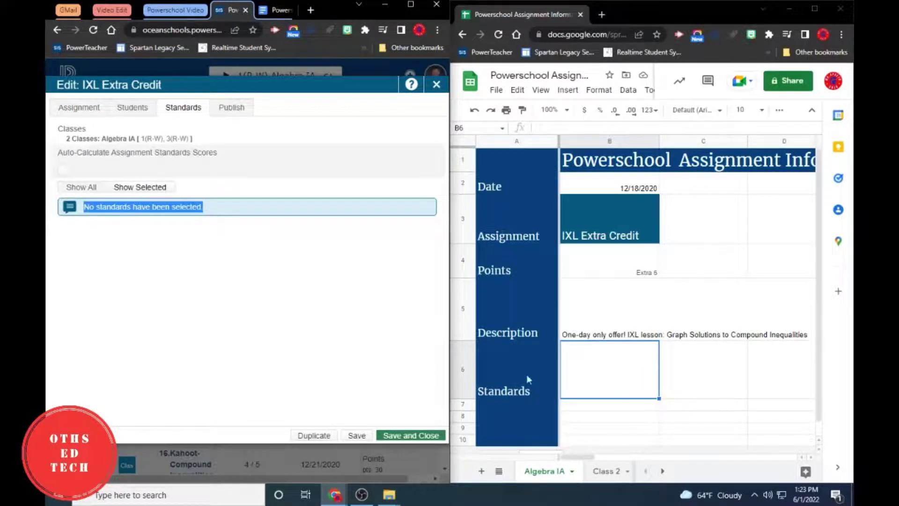
{"action": "left_click", "coordinate": [610, 376]}
{"action": "key", "text": "ctrl+v"}
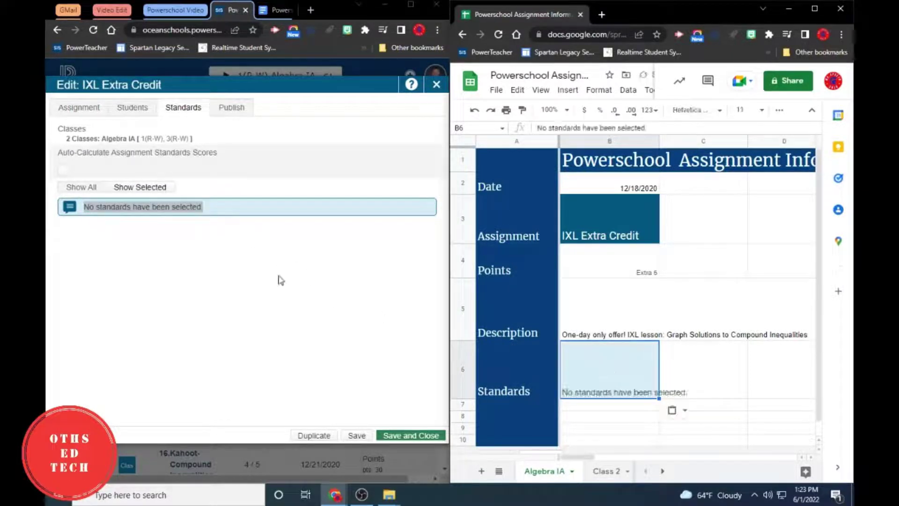
- Return to the IXL Extra Credit assignment details, close the assignment, and go to the end of the Assignments list
{"action": "left_click", "coordinate": [100, 112]}
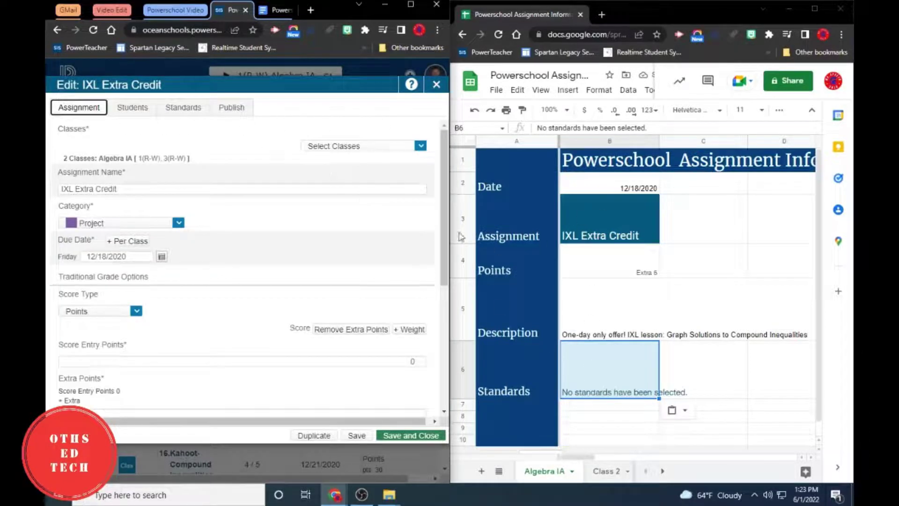
{"action": "left_click", "coordinate": [435, 89]}
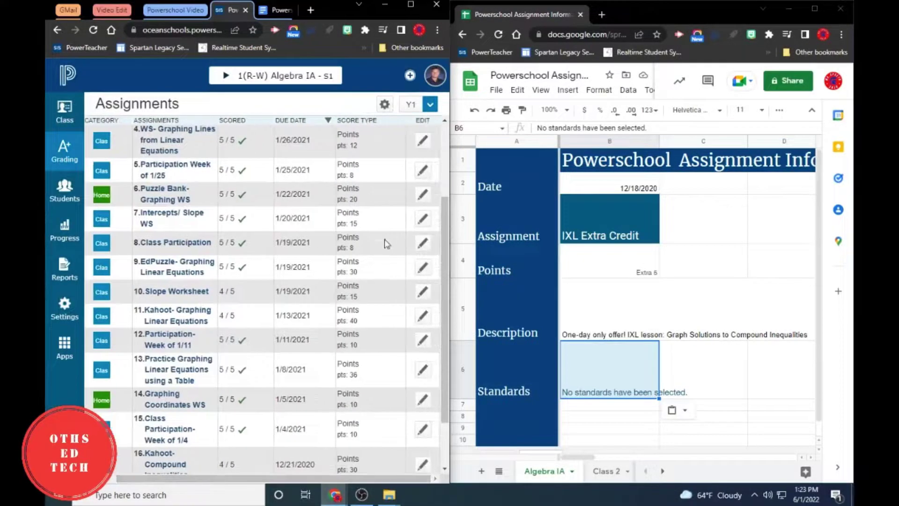
{"action": "scroll", "coordinate": [355, 402], "scroll_direction": "down", "scroll_amount": 3}
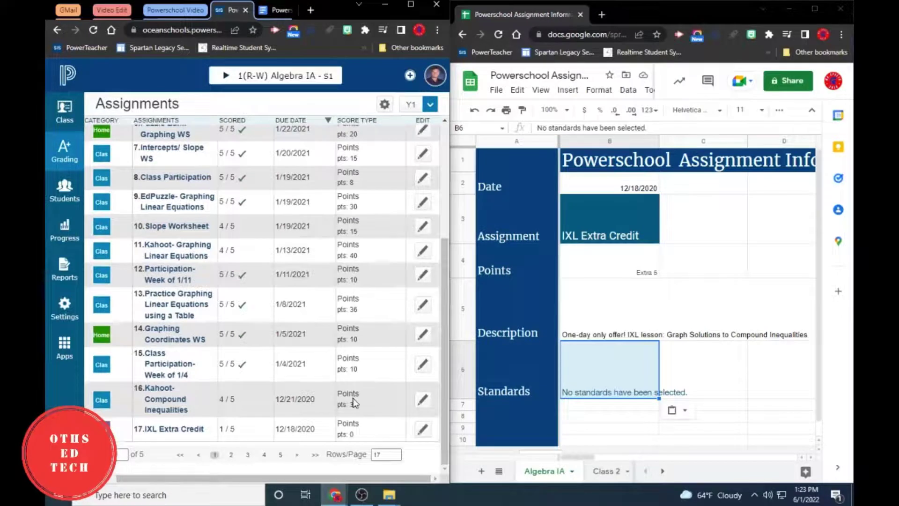
- Open the Kahoot- Compound Inequalities assignment for editing and copy its name into Assignment cell C3 of the spreadsheet
{"action": "left_click", "coordinate": [423, 399]}
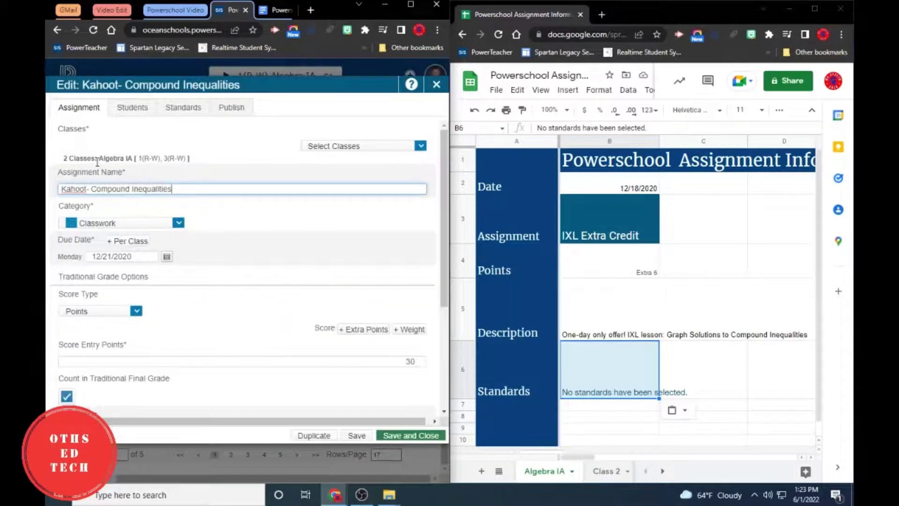
{"action": "left_click_drag", "start_coordinate": [62, 190], "coordinate": [172, 189]}
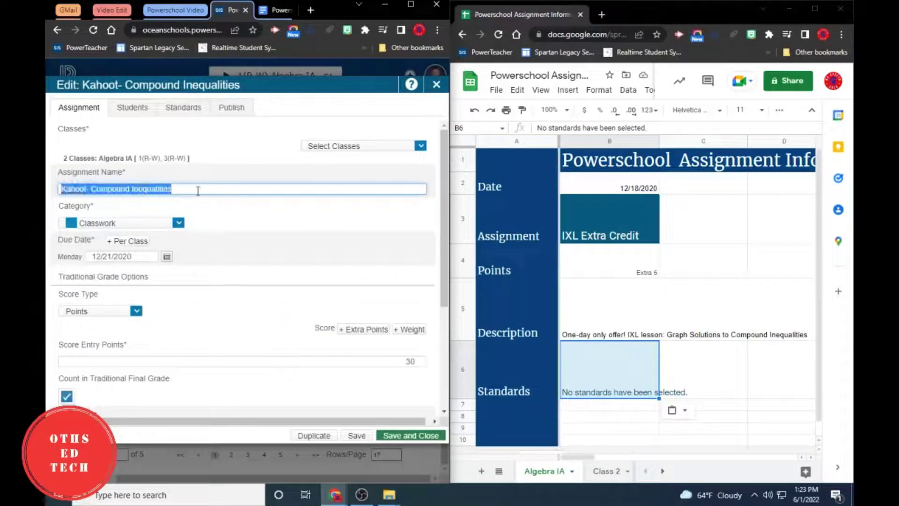
{"action": "left_click", "coordinate": [699, 241]}
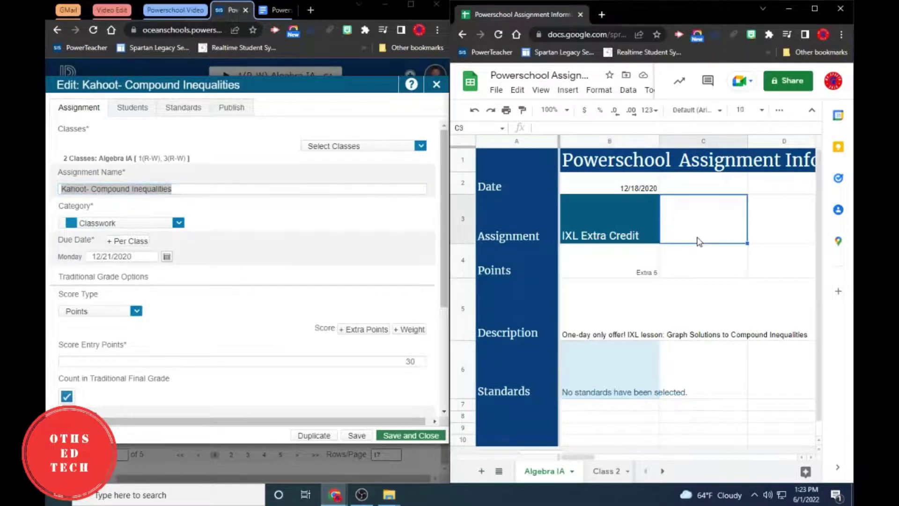
{"action": "type", "text": "Kahoot- Compound Inequalities"}
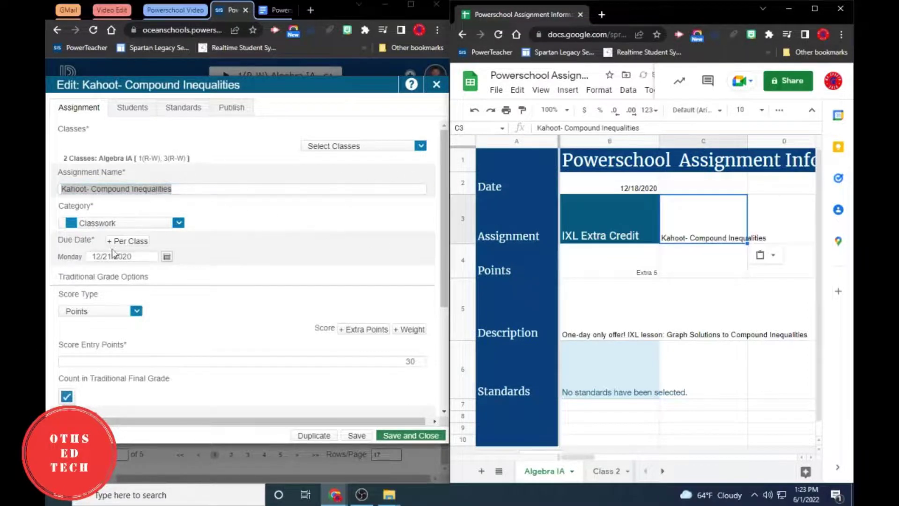
- Copy the assignment's due date, 12/21/2020, into Date cell C2 of the spreadsheet
{"action": "left_click_drag", "start_coordinate": [94, 254], "coordinate": [134, 256]}
{"action": "key", "text": "ctrl+c"}
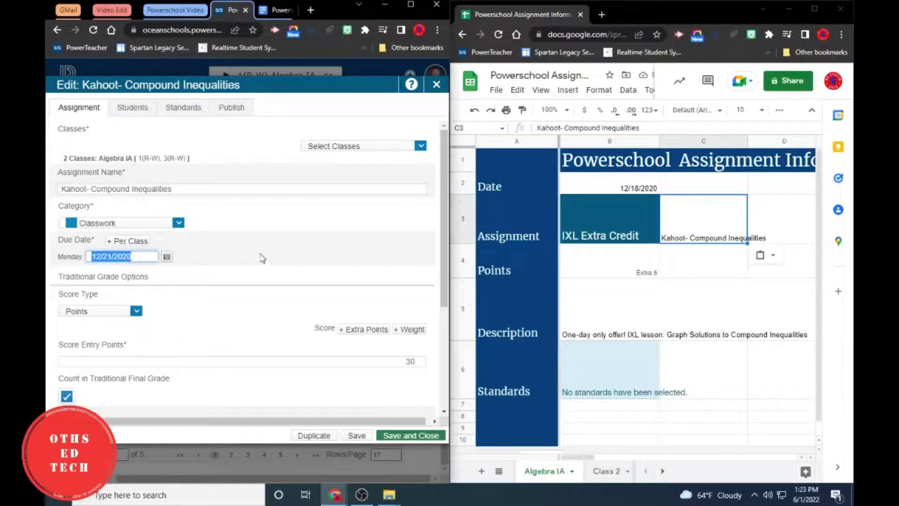
{"action": "left_click", "coordinate": [688, 193]}
{"action": "key", "text": "ctrl+v"}
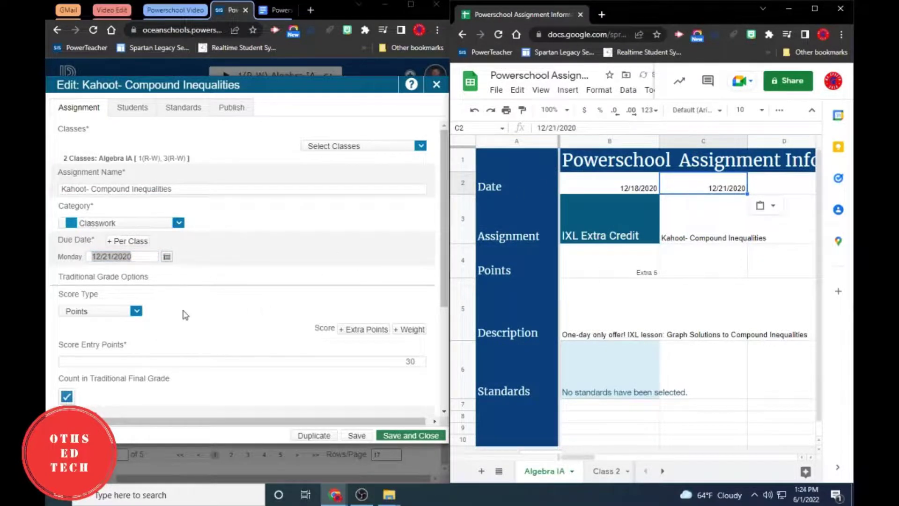
- Copy the assignment's Score Entry Points value, 30, into Points cell C4 of the spreadsheet
{"action": "scroll", "coordinate": [182, 313], "scroll_direction": "down", "scroll_amount": 1}
{"action": "left_click_drag", "start_coordinate": [394, 305], "coordinate": [427, 309]}
{"action": "left_click", "coordinate": [716, 264]}
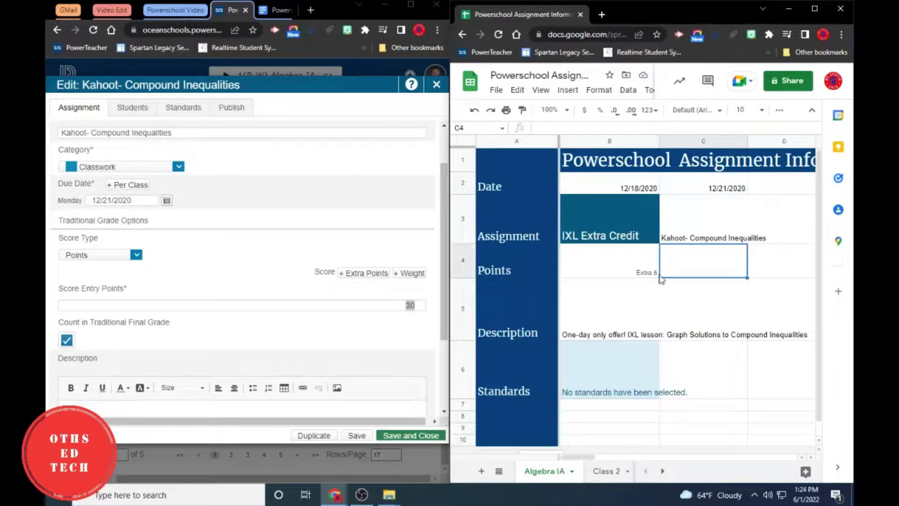
{"action": "key", "text": "ctrl+c"}
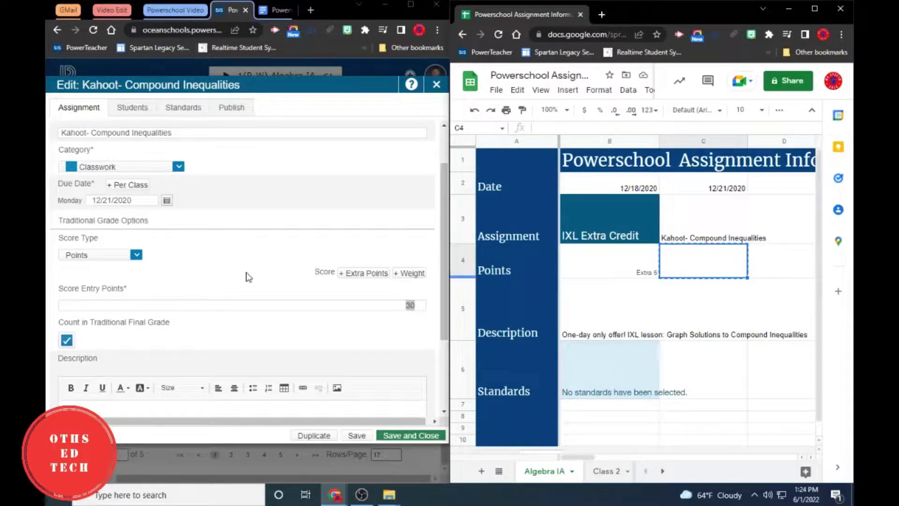
{"action": "left_click", "coordinate": [412, 306]}
{"action": "double_click", "coordinate": [411, 305]}
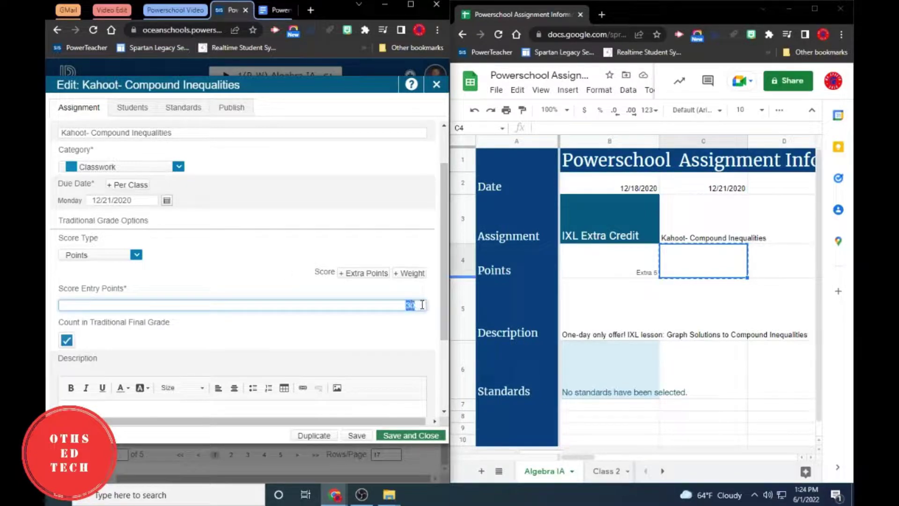
{"action": "left_click", "coordinate": [687, 276]}
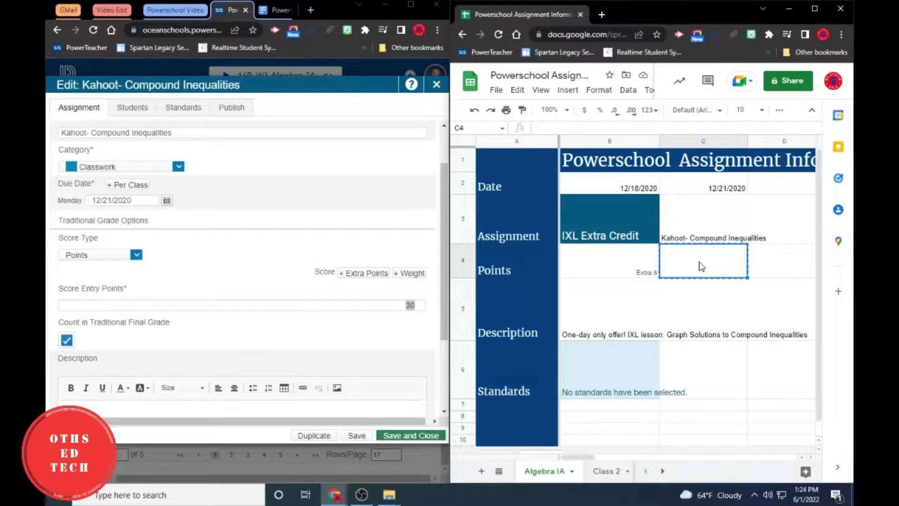
{"action": "key", "text": "ctrl+v"}
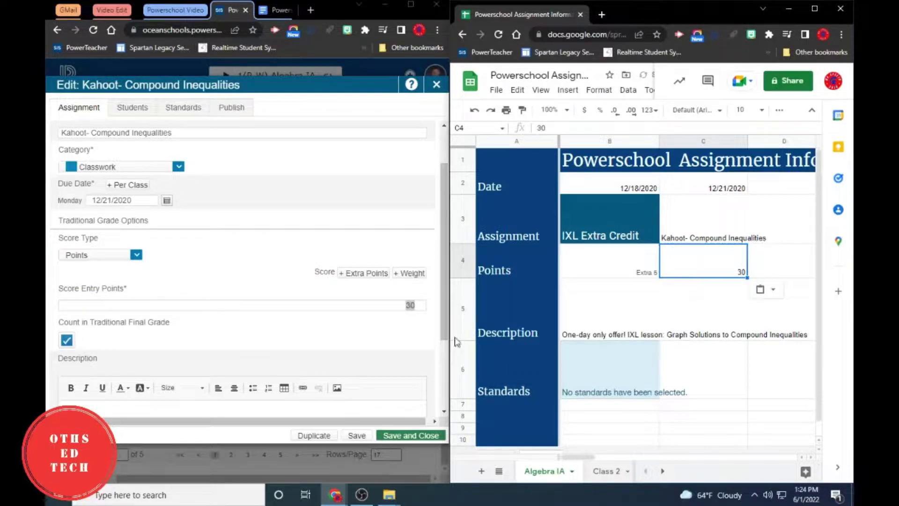
- Check the Description field of the Kahoot- Compound Inequalities assignment for text to record
{"action": "scroll", "coordinate": [127, 337], "scroll_direction": "down", "scroll_amount": 3}
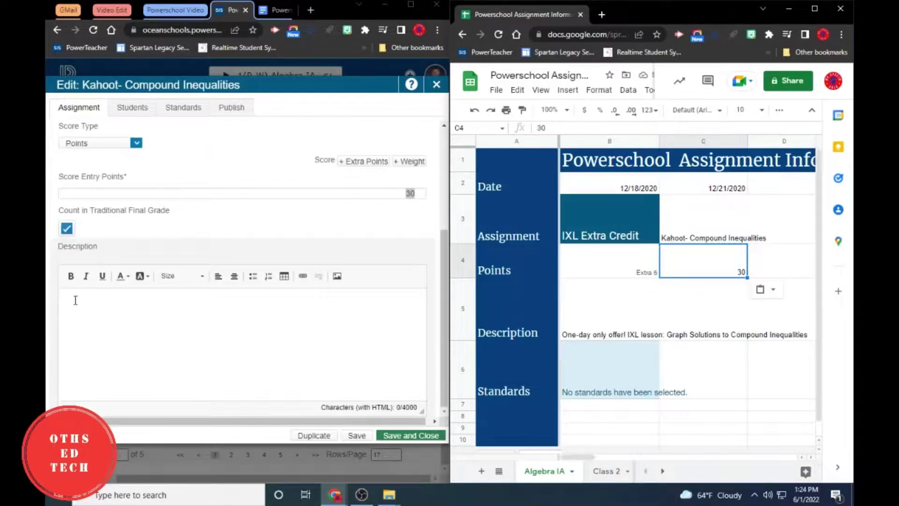
{"action": "left_click", "coordinate": [75, 300]}
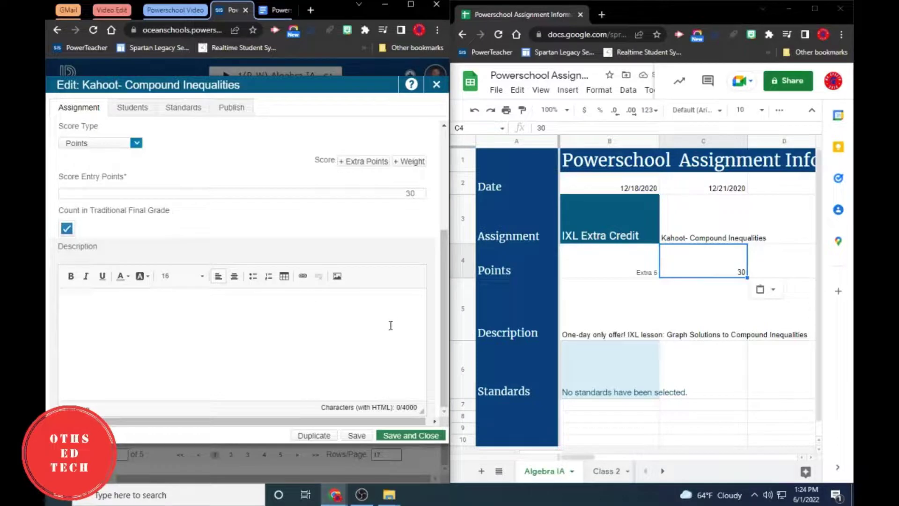